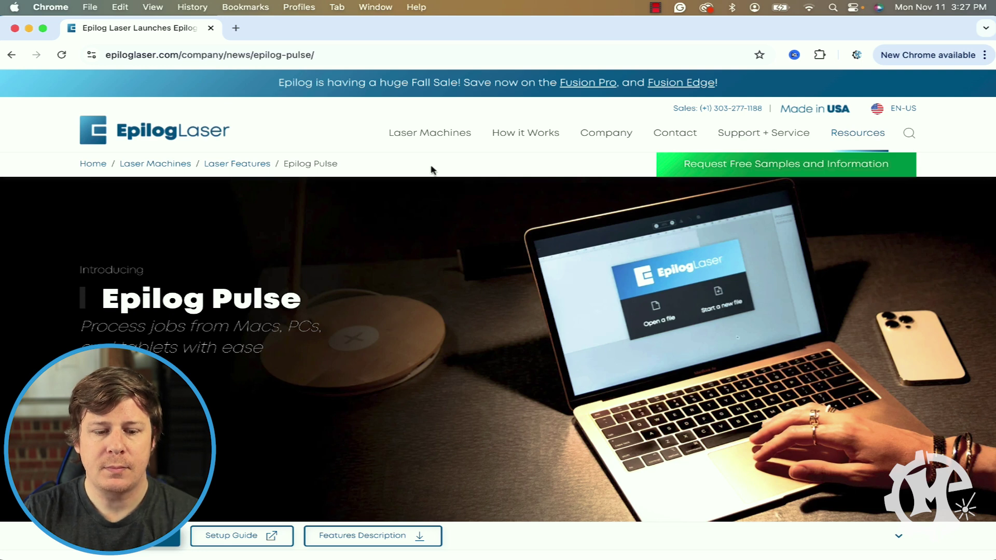
# Step: Scroll the Epilog Pulse page past 'How does it work?' down to the FAQ questions
pyautogui.scroll(-3, 432, 169)
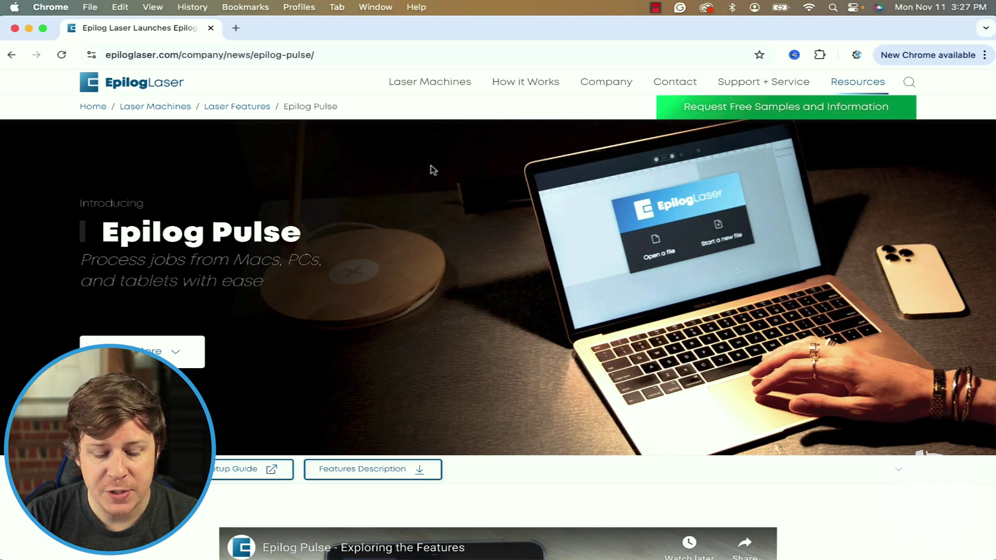
pyautogui.scroll(-10, 433, 170)
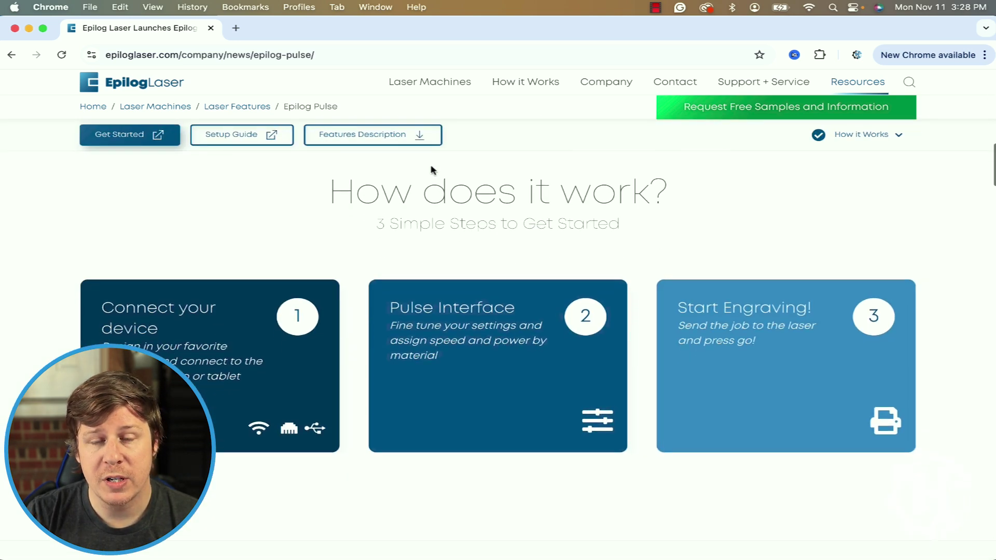
pyautogui.scroll(-3, 431, 169)
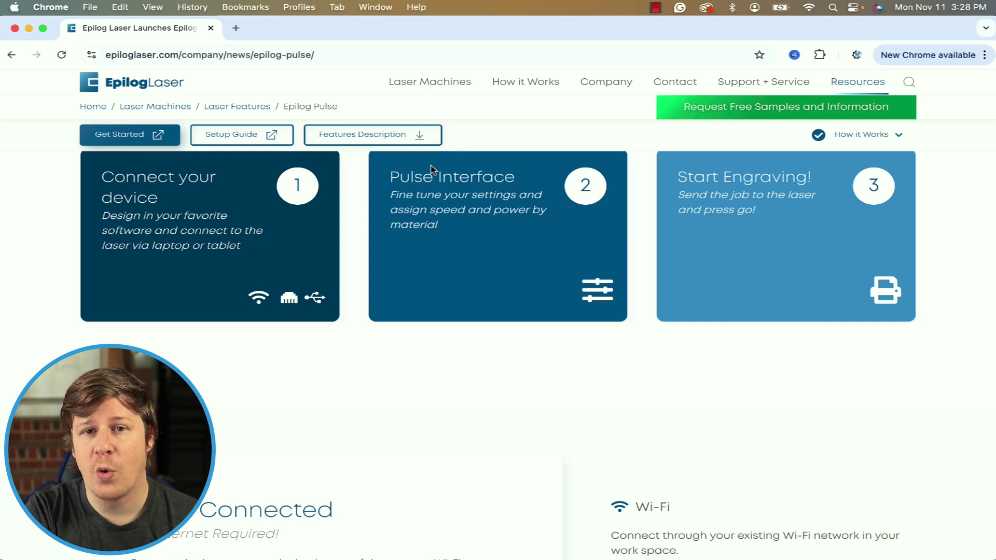
pyautogui.scroll(-10, 431, 170)
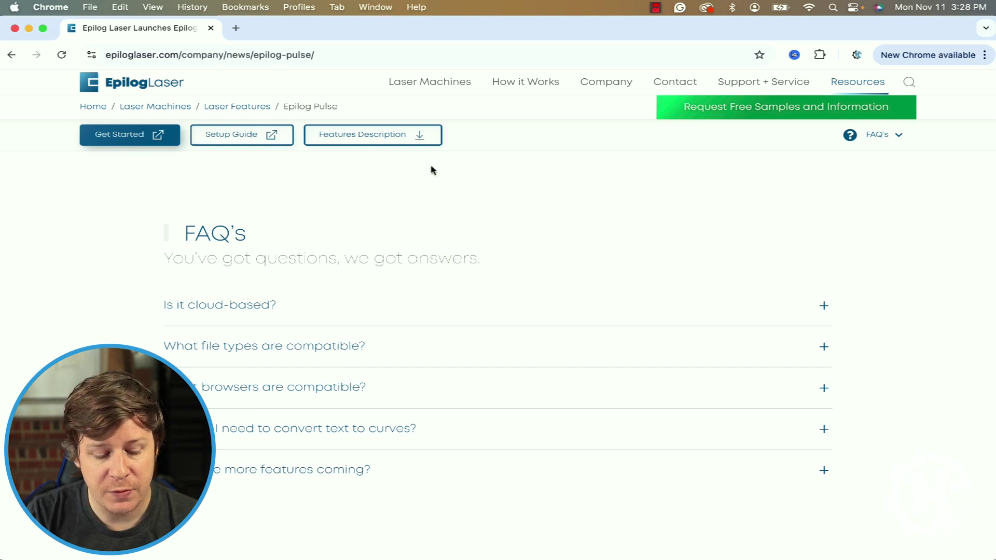
# Step: Expand 'What file types are compatible?' to show SVG, GIF, BMP, JPEG, PNG and TIFF
pyautogui.click(367, 343)
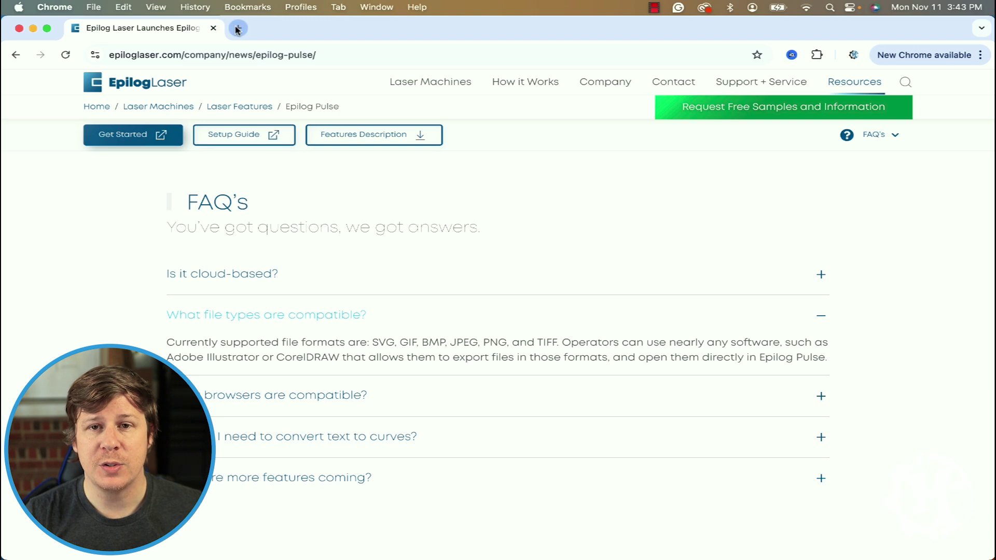
pyautogui.click(238, 28)
# Step: Go to the laser at 192.168.1.95 and load KID KEYCHAINS.svg from MY DESIGNS
pyautogui.write('http://192.168.1.95/')
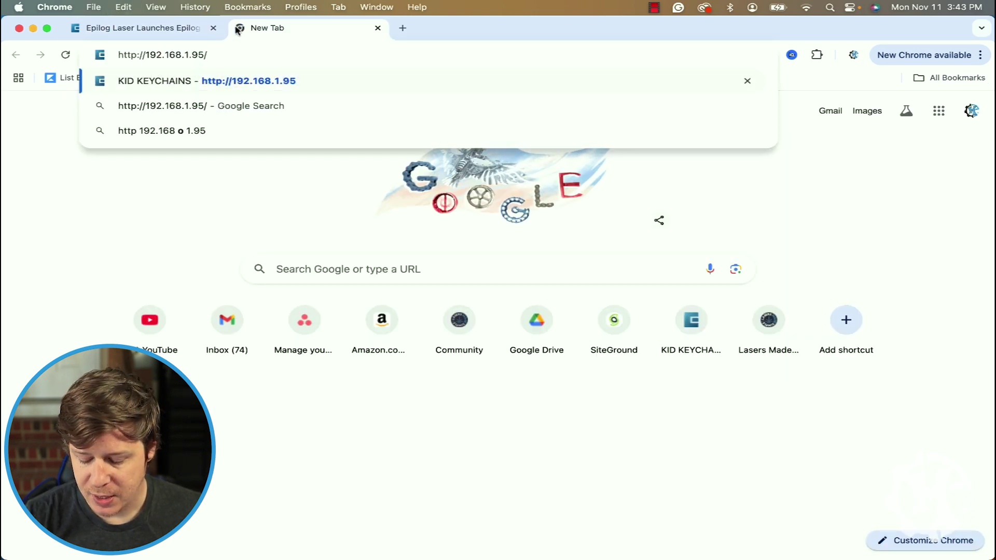
pyautogui.press('Return')
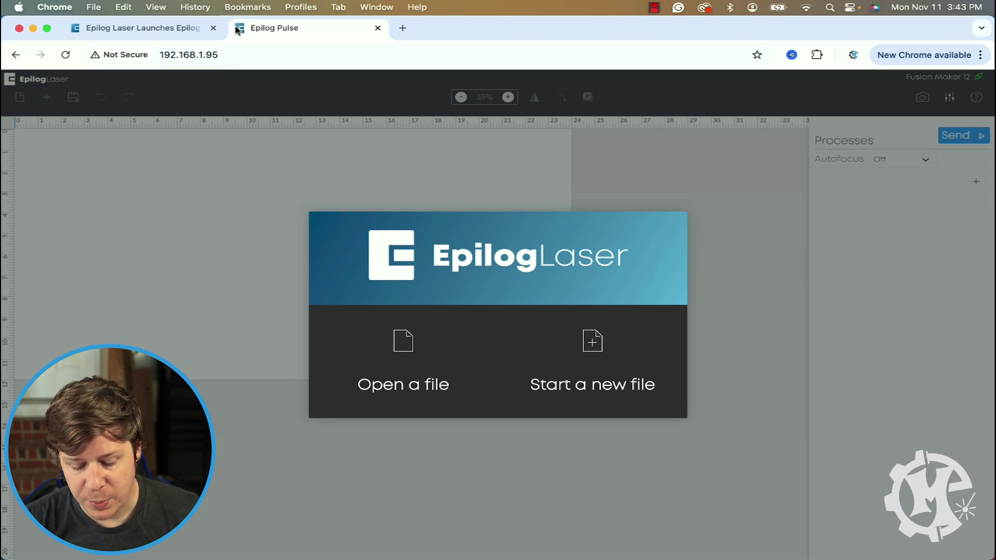
pyautogui.click(413, 343)
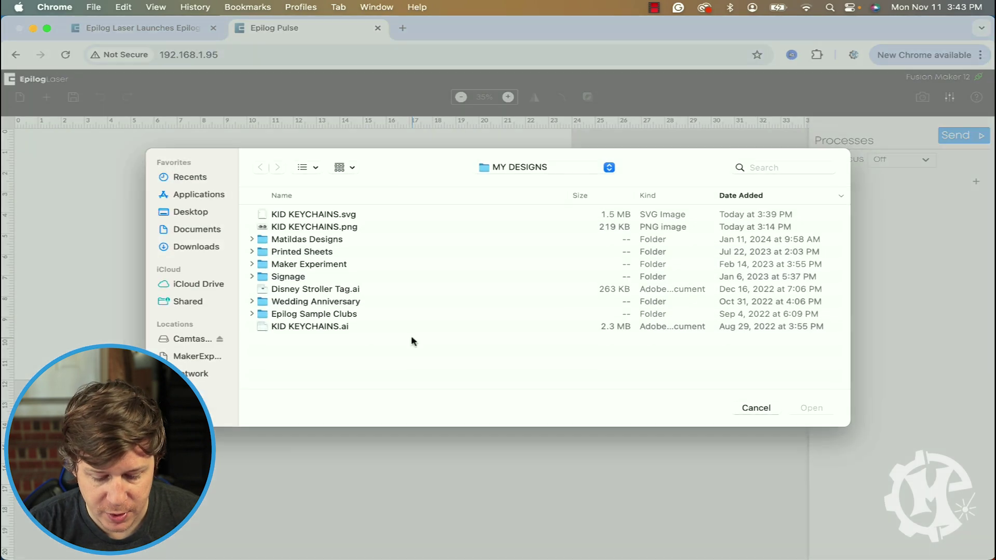
pyautogui.click(329, 215)
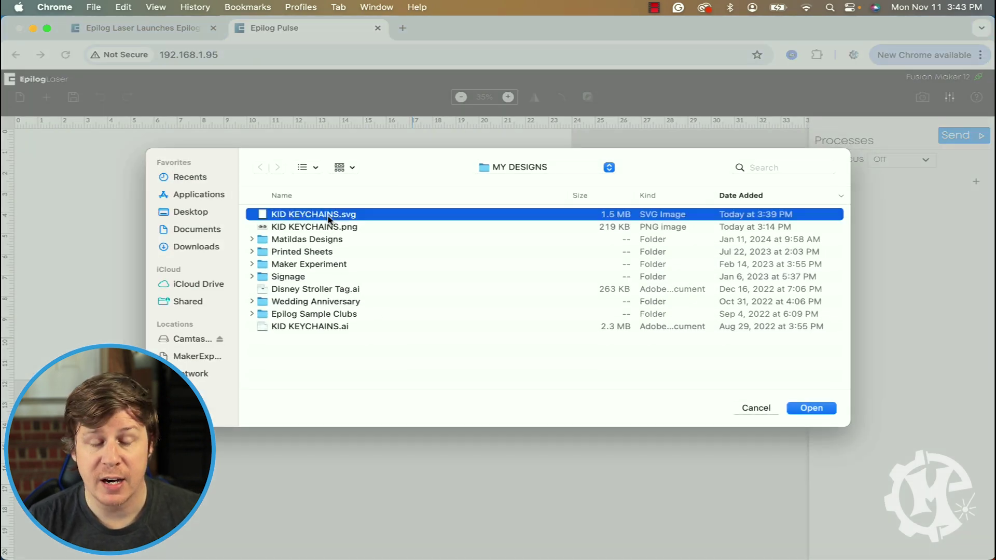
pyautogui.doubleClick(328, 216)
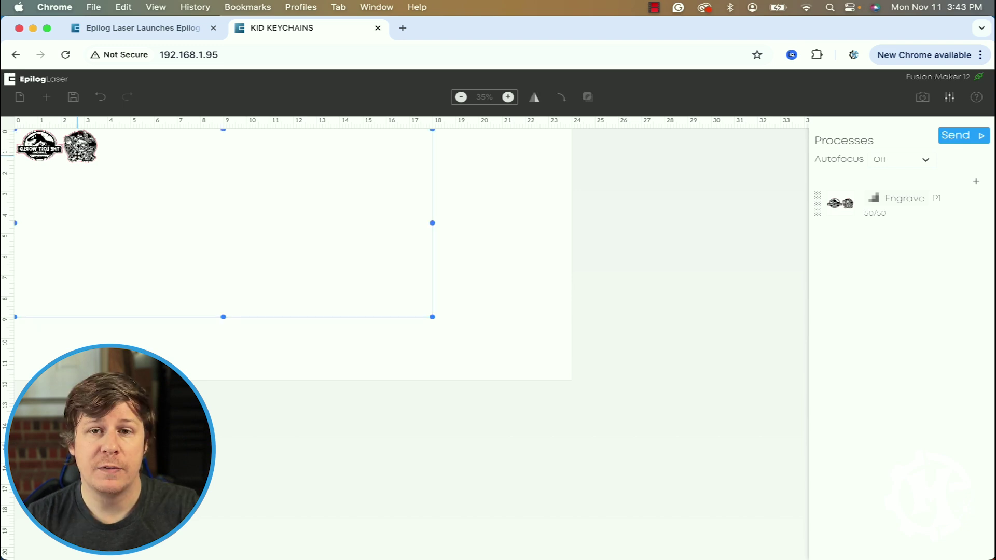
pyautogui.click(77, 155)
# Step: Ungroup the KID KEYCHAINS artwork and marquee-select the Stitch keychain on its own
pyautogui.rightClick(77, 157)
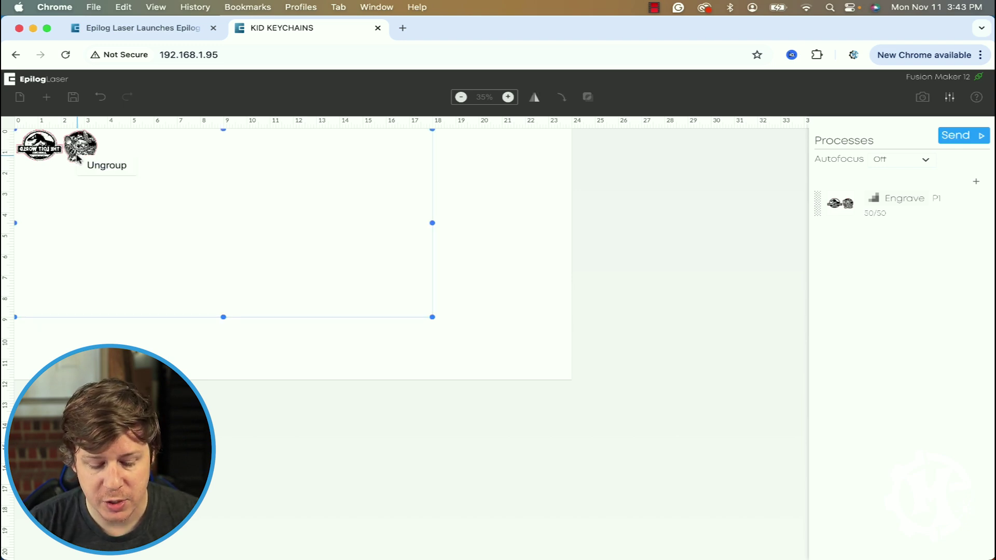
pyautogui.click(108, 165)
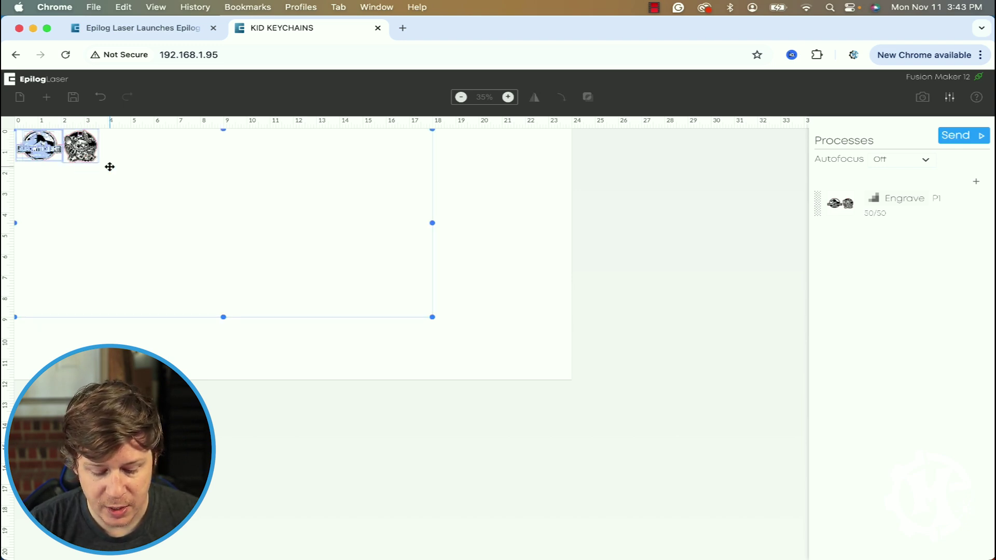
pyautogui.click(99, 228)
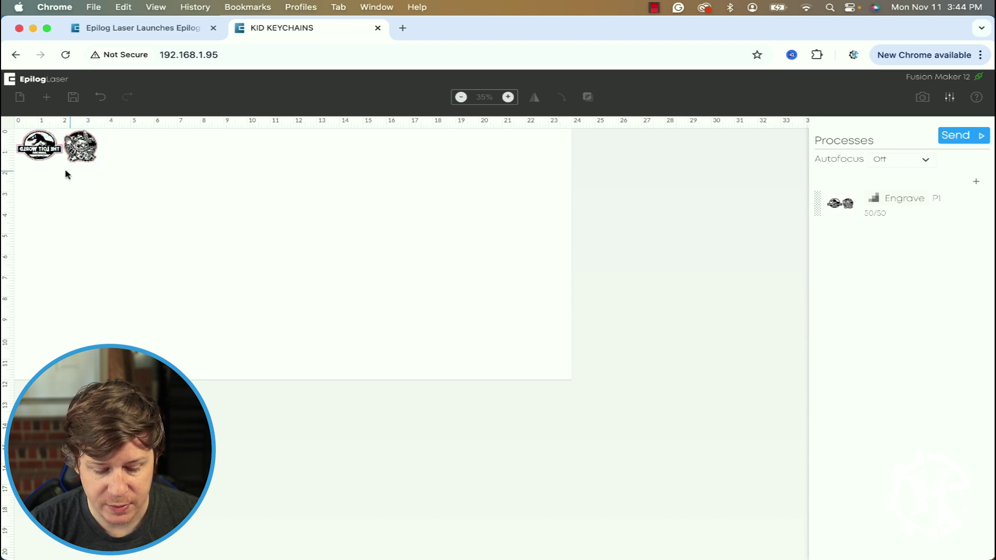
pyautogui.moveTo(66, 171); pyautogui.dragTo(208, 183)
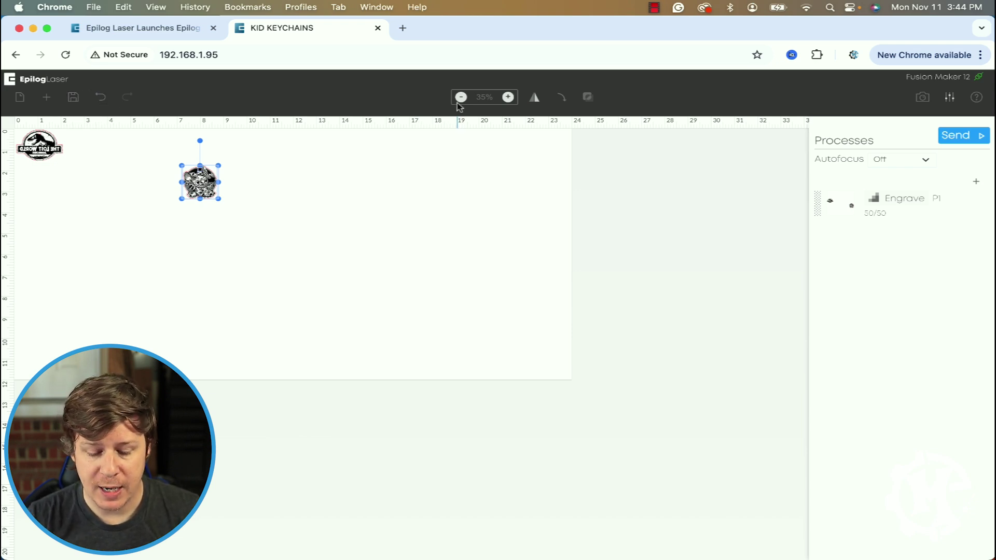
pyautogui.click(508, 97)
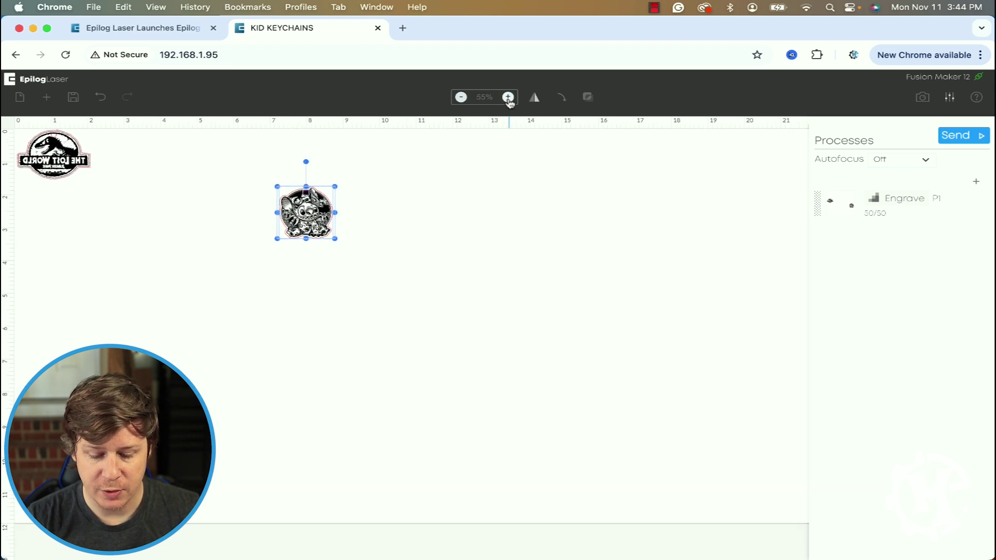
# Step: Zoom the bed to 65% and mirror and rotate the Stitch artwork until it's upright
pyautogui.click(461, 98)
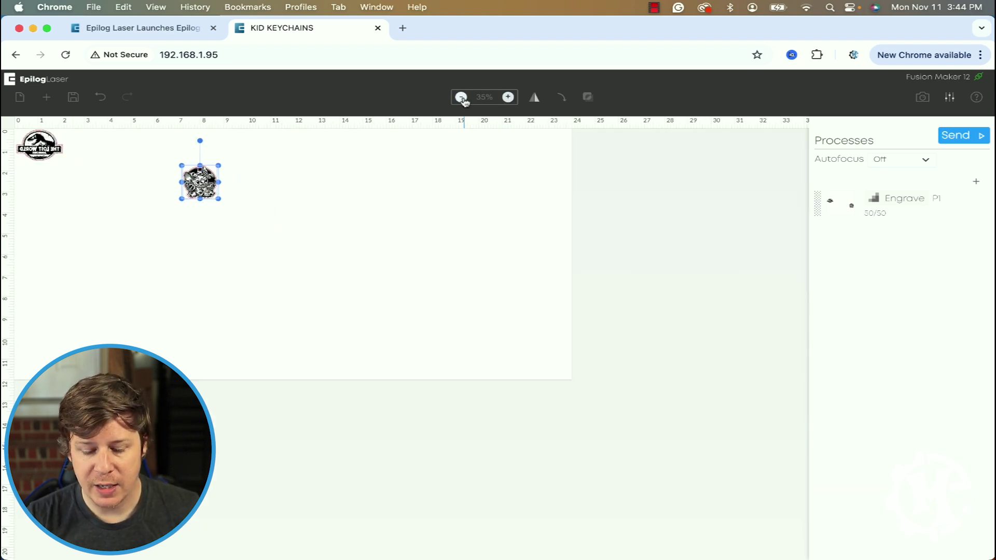
pyautogui.click(508, 98)
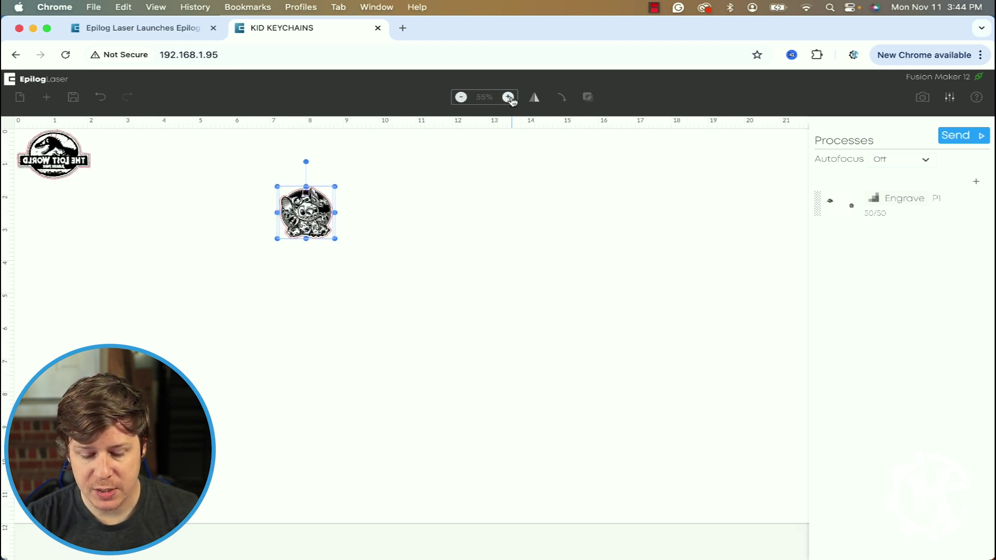
pyautogui.click(509, 98)
pyautogui.click(537, 99)
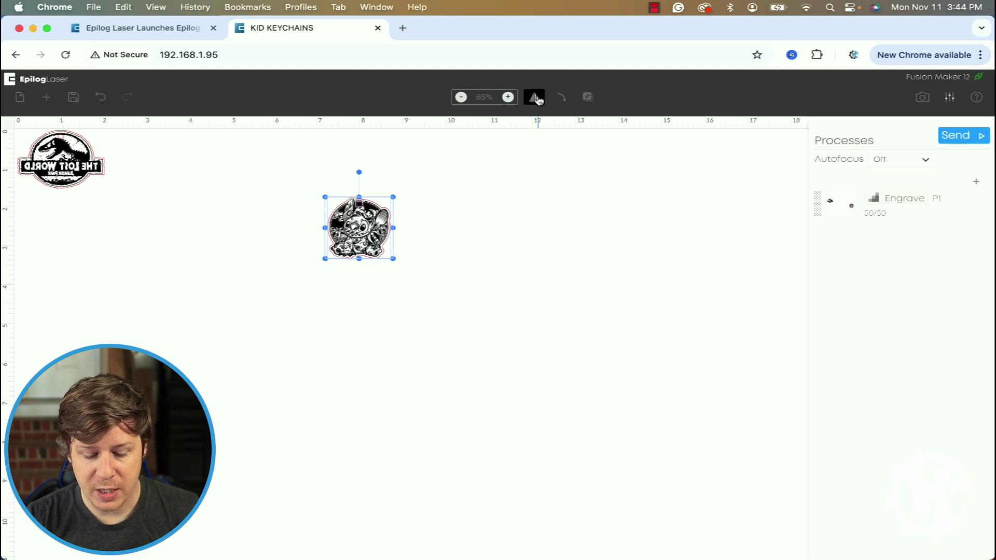
pyautogui.click(537, 98)
pyautogui.click(561, 98)
pyautogui.click(561, 97)
pyautogui.click(561, 97)
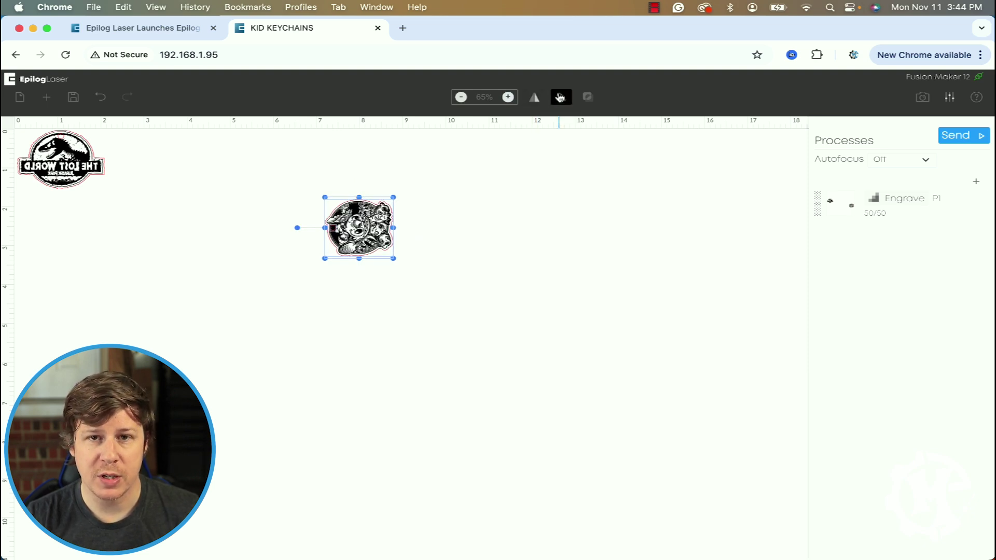
pyautogui.click(560, 98)
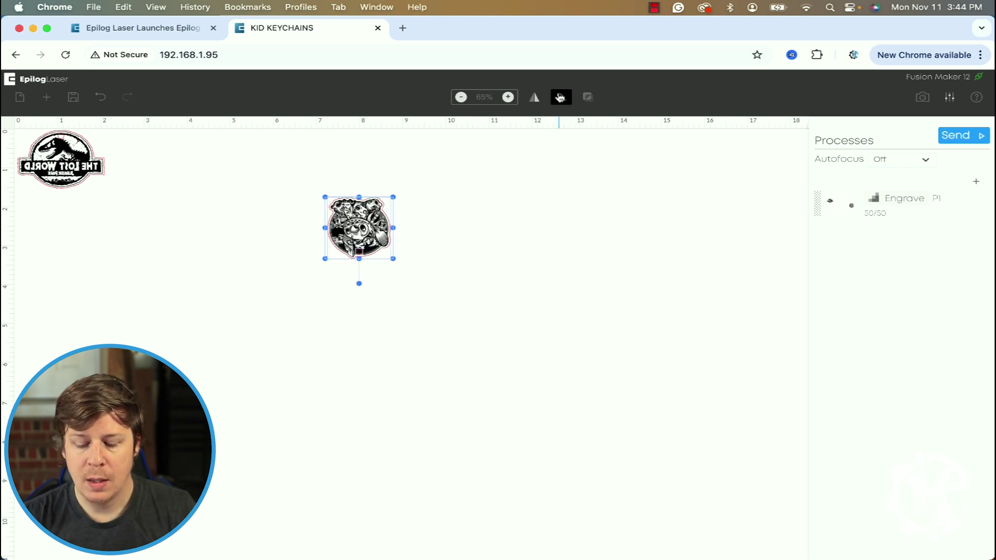
pyautogui.click(561, 97)
pyautogui.click(560, 97)
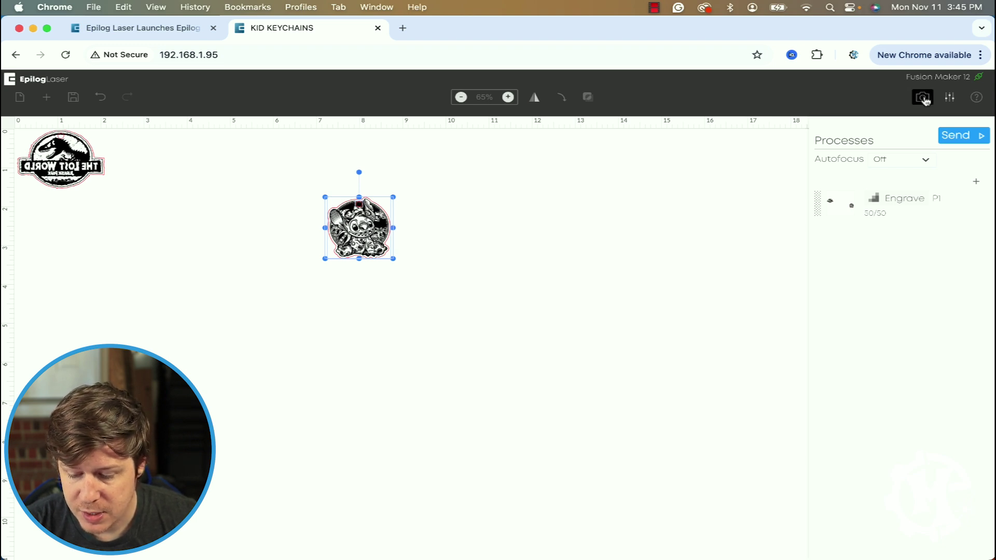
pyautogui.click(949, 98)
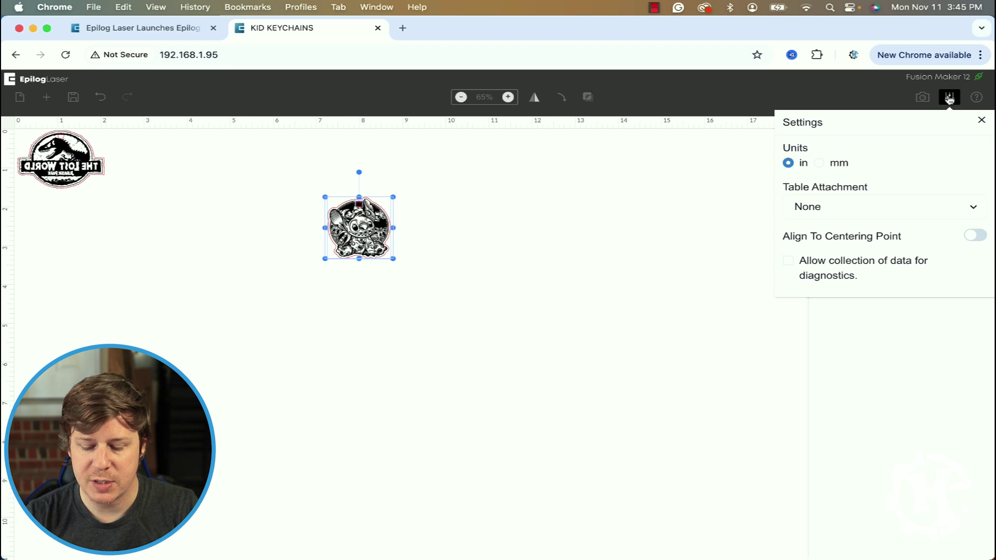
# Step: Keep Table Attachment at None, then drag the Stitch design up near the top edge
pyautogui.click(849, 216)
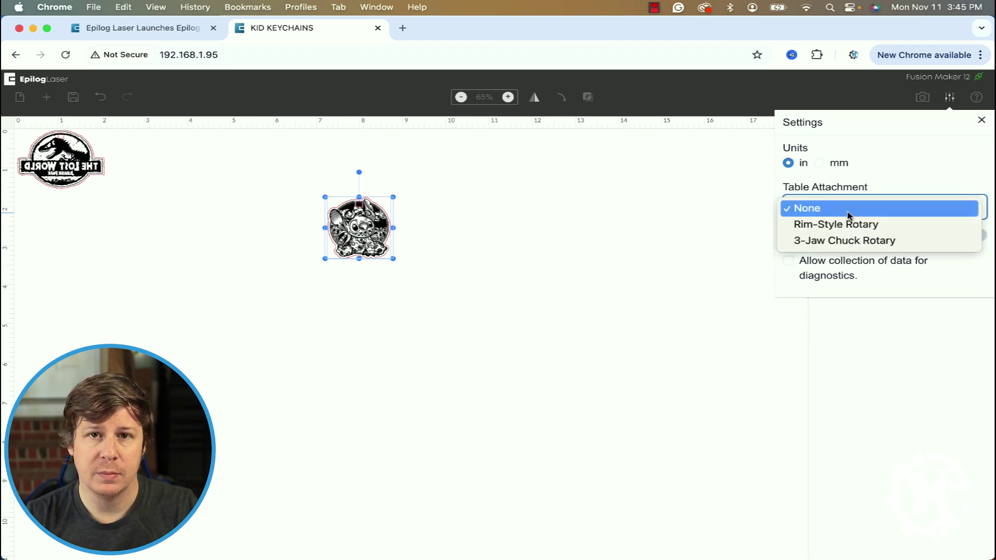
pyautogui.click(889, 187)
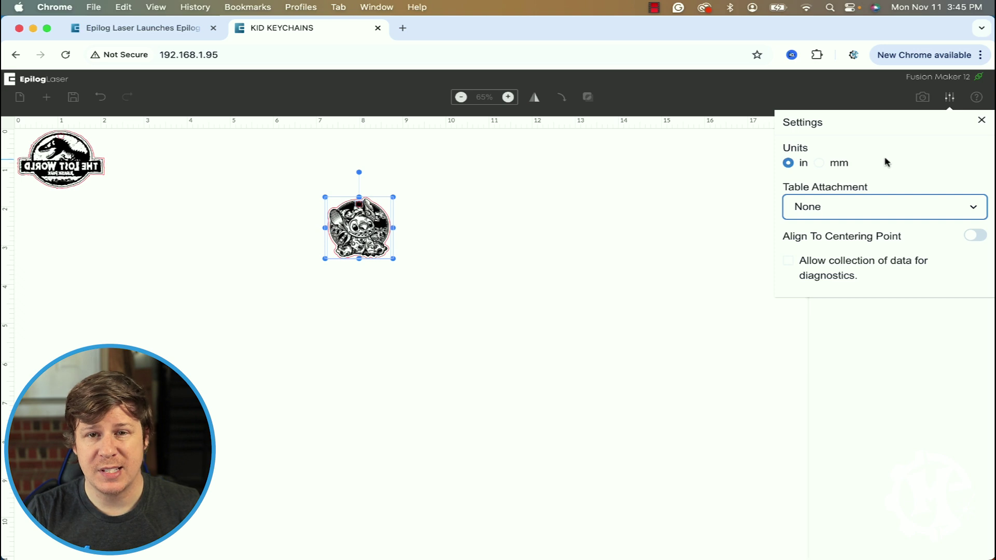
pyautogui.click(978, 100)
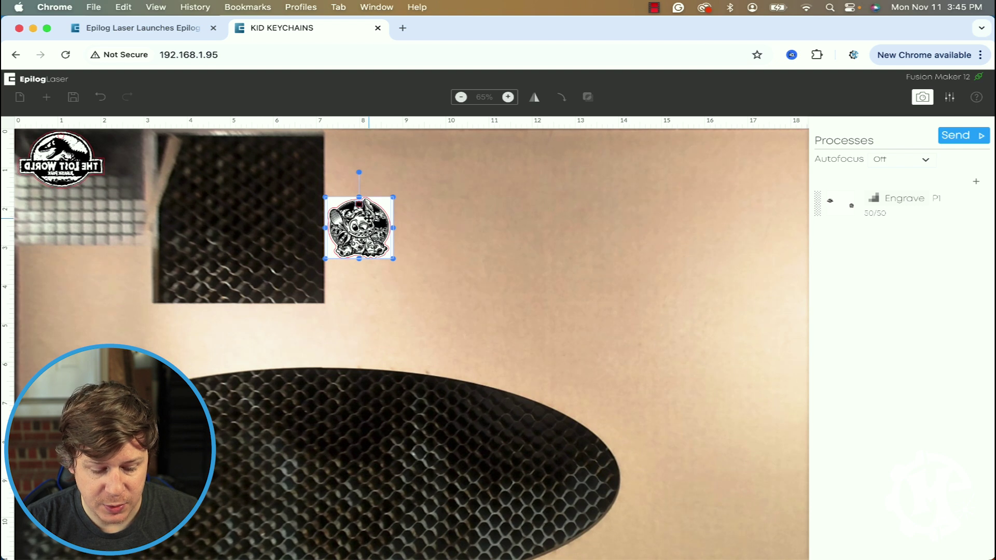
pyautogui.moveTo(369, 218); pyautogui.dragTo(468, 156)
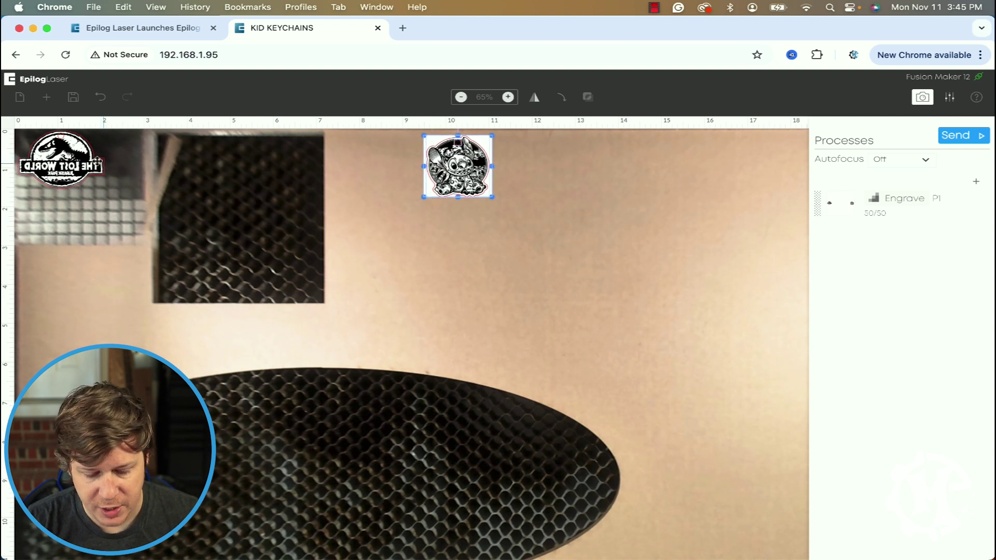
# Step: Marquee-select the dinosaur logo and place it just left of Stitch along the top edge
pyautogui.click(67, 155)
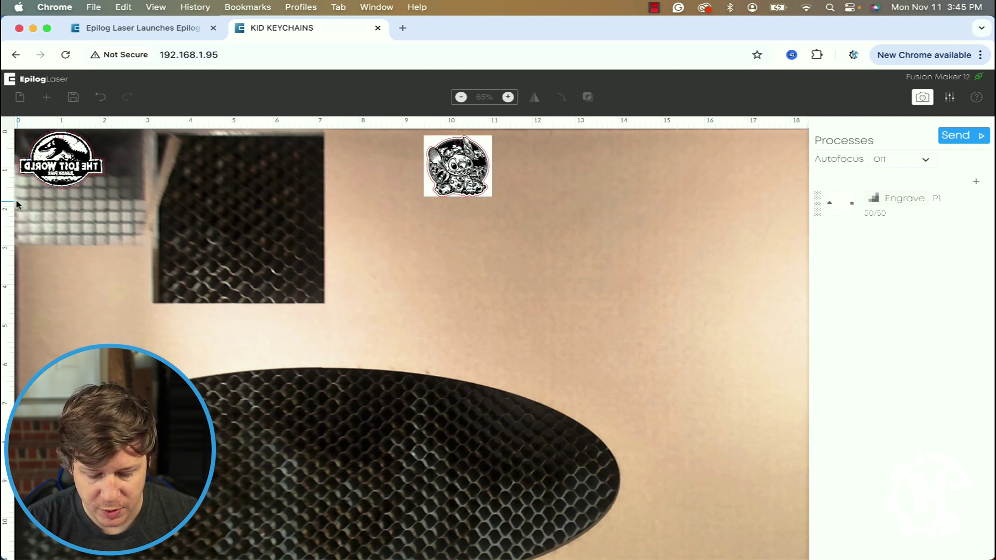
pyautogui.moveTo(19, 205); pyautogui.dragTo(143, 94)
pyautogui.moveTo(78, 145); pyautogui.dragTo(390, 146)
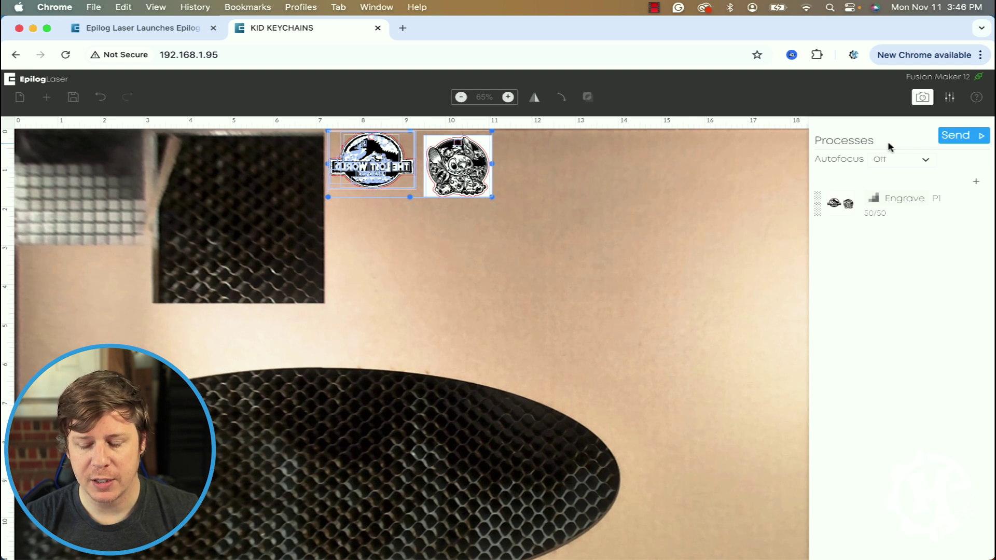
pyautogui.click(895, 163)
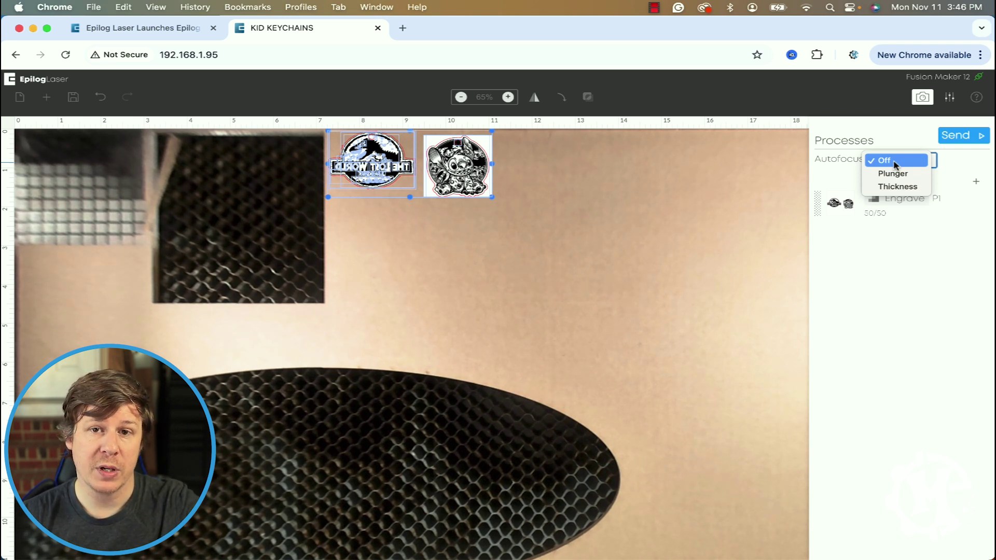
# Step: Leave autofocus Off and split the Engrave process by colour into three processes
pyautogui.click(891, 200)
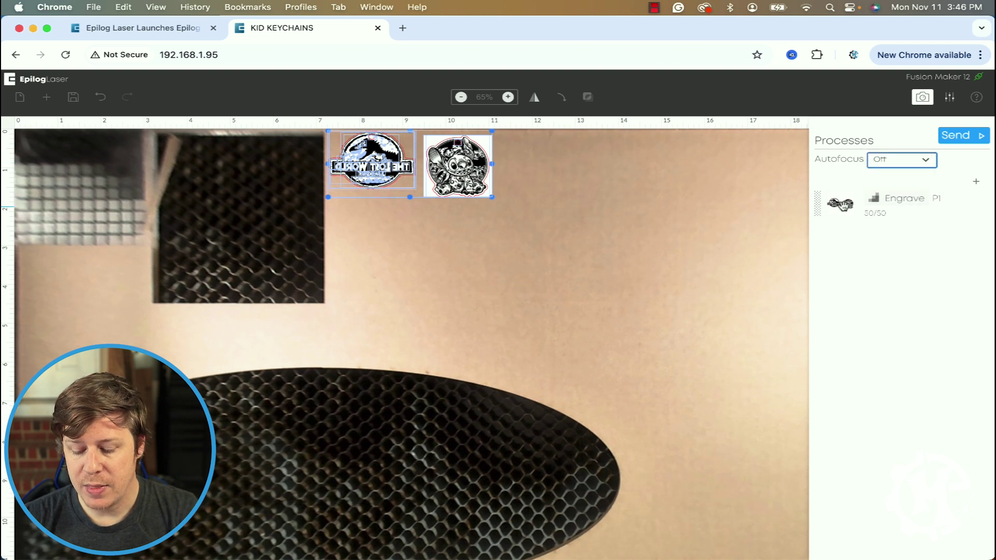
pyautogui.click(891, 200)
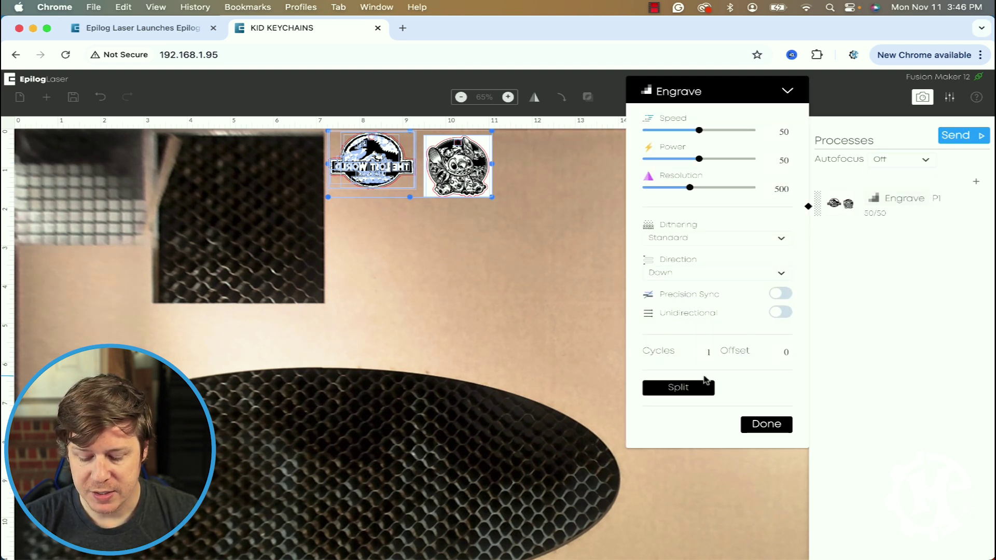
pyautogui.click(682, 393)
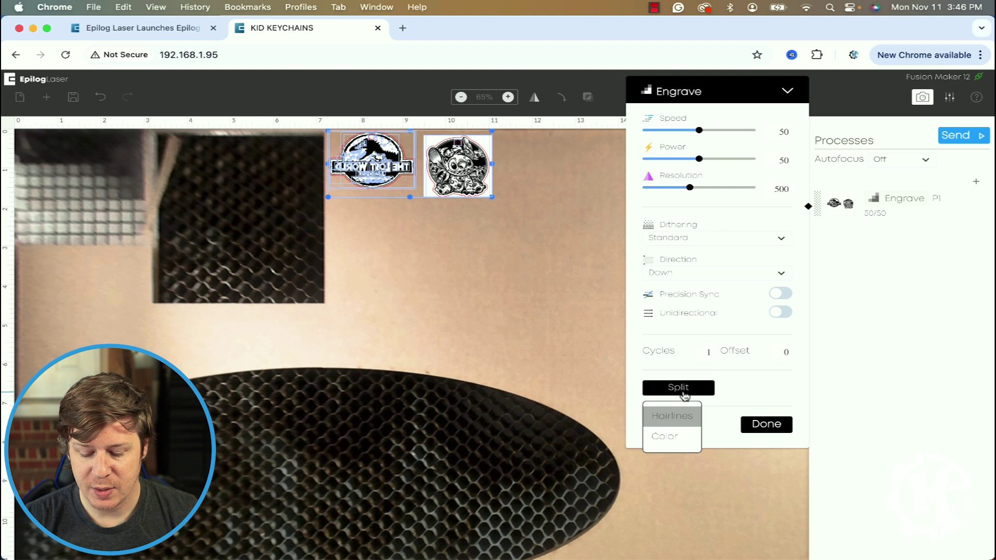
pyautogui.click(673, 436)
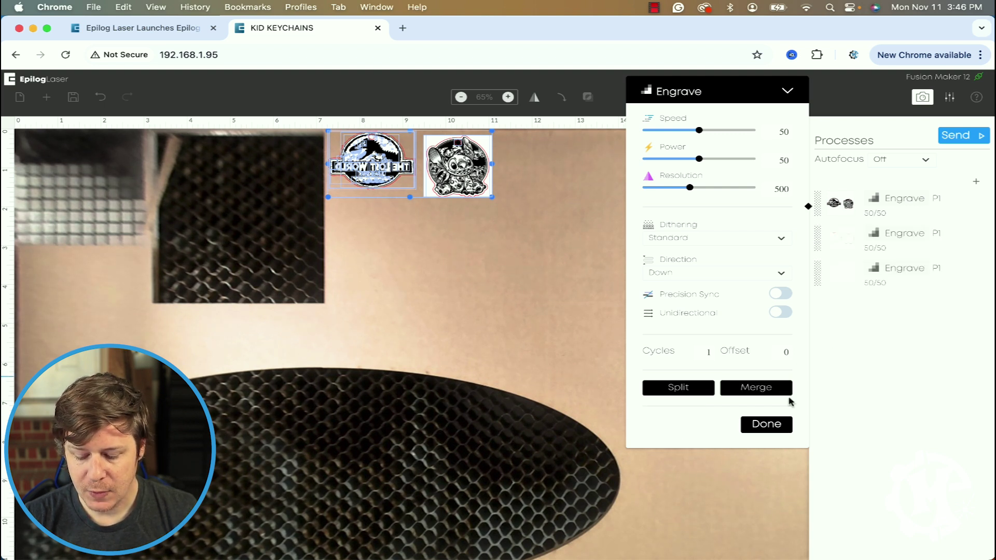
pyautogui.click(768, 425)
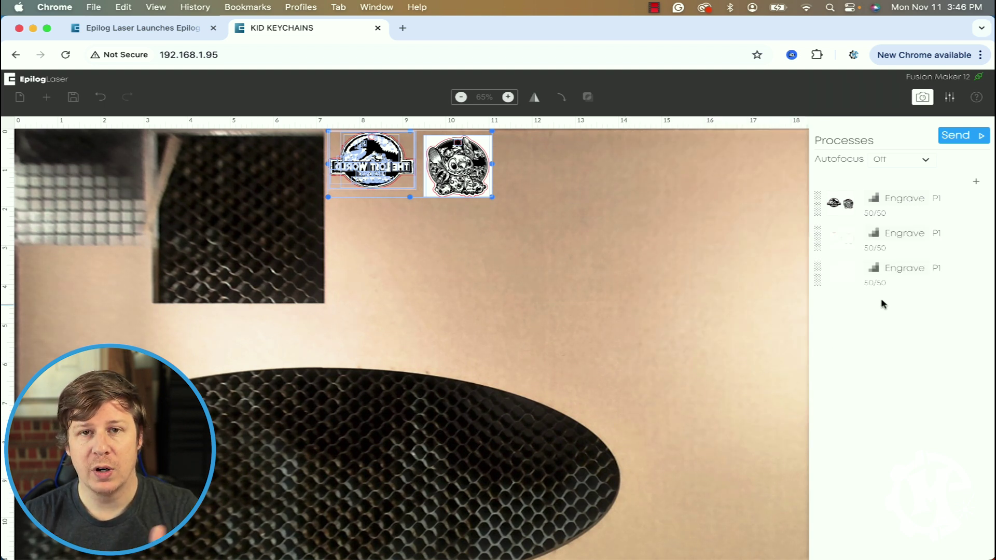
# Step: Set the third process's type to Off
pyautogui.click(896, 274)
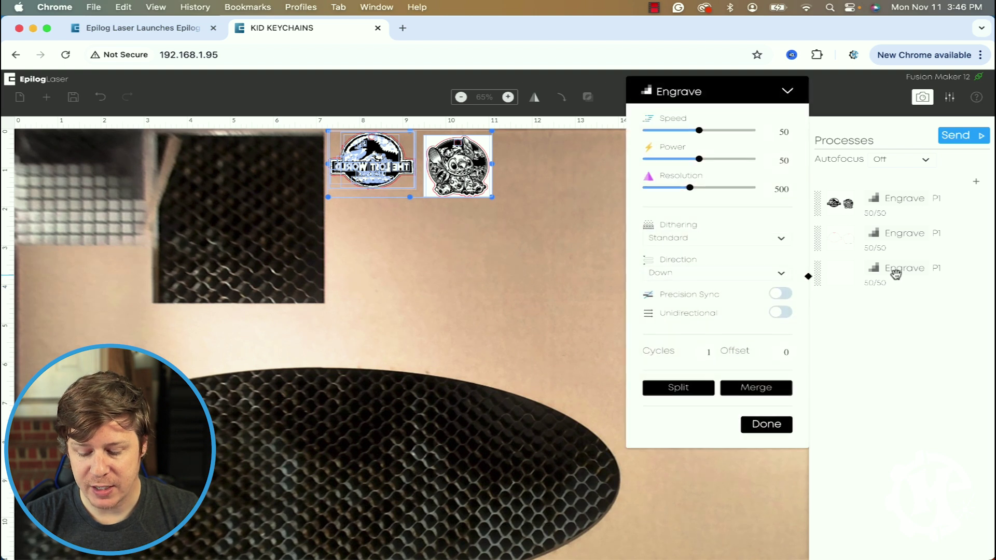
pyautogui.click(790, 94)
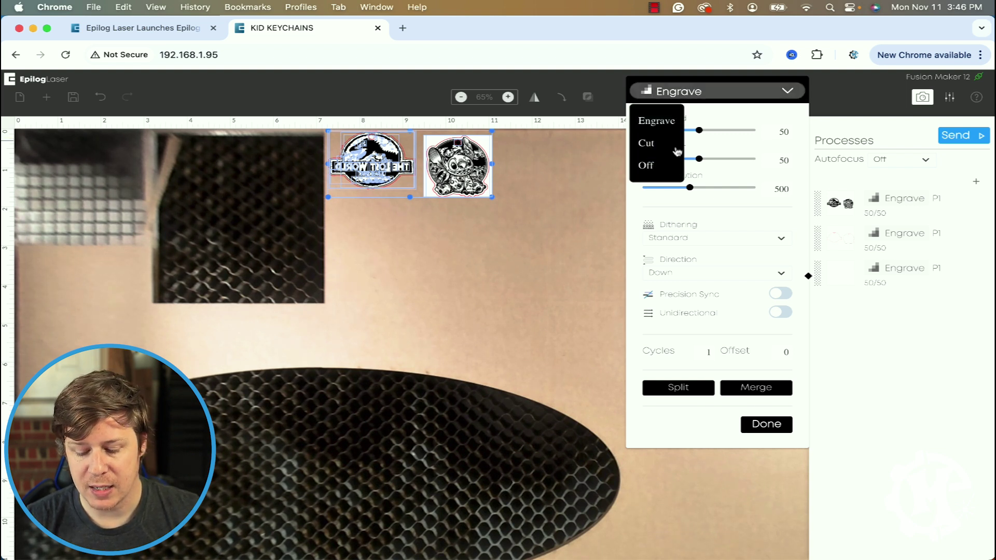
pyautogui.click(648, 166)
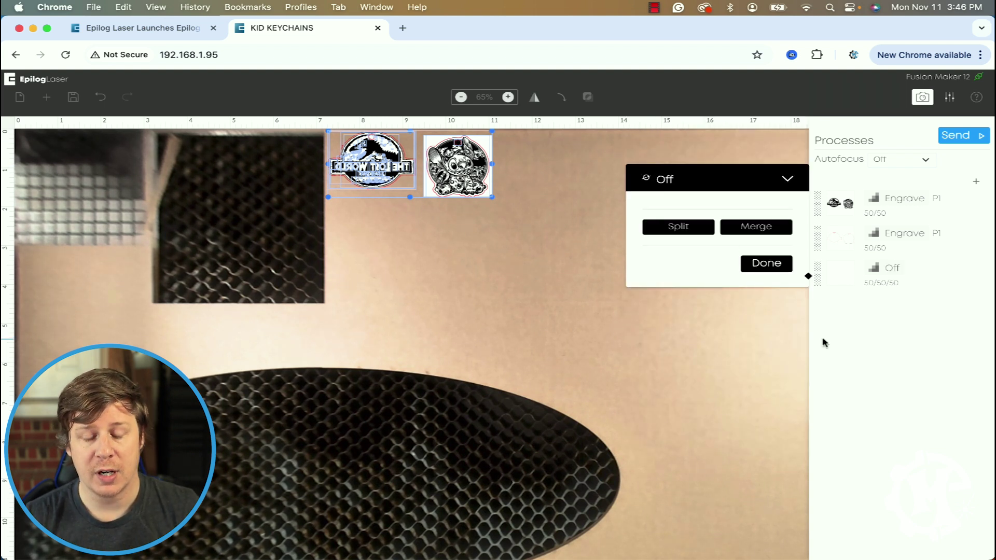
pyautogui.click(777, 266)
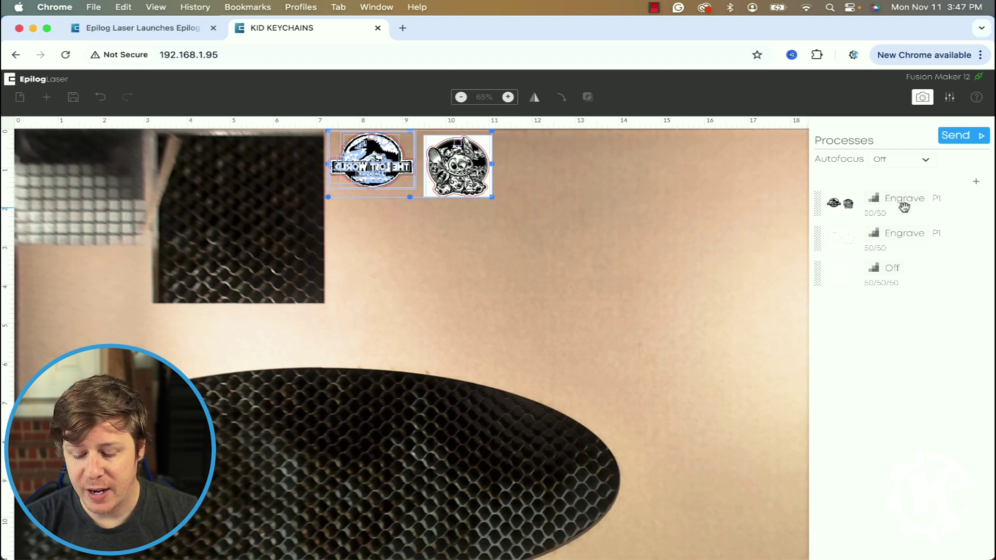
pyautogui.click(892, 235)
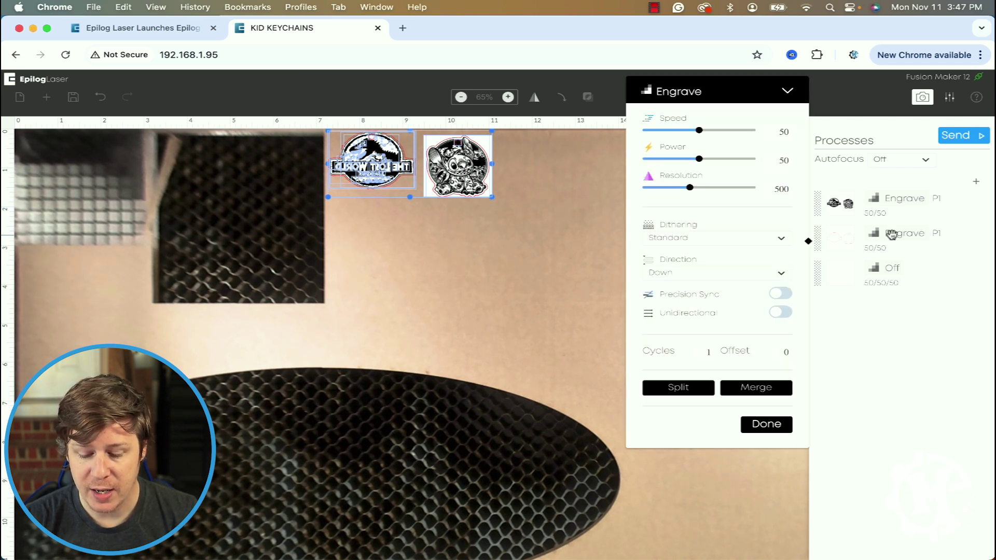
# Step: Switch the second process's type from Engrave to Cut
pyautogui.click(787, 92)
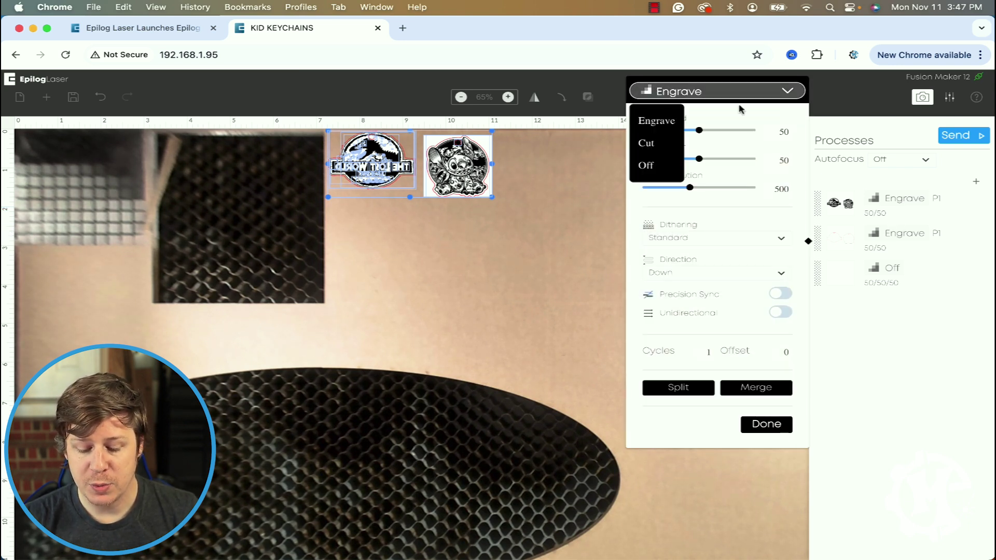
pyautogui.click(658, 145)
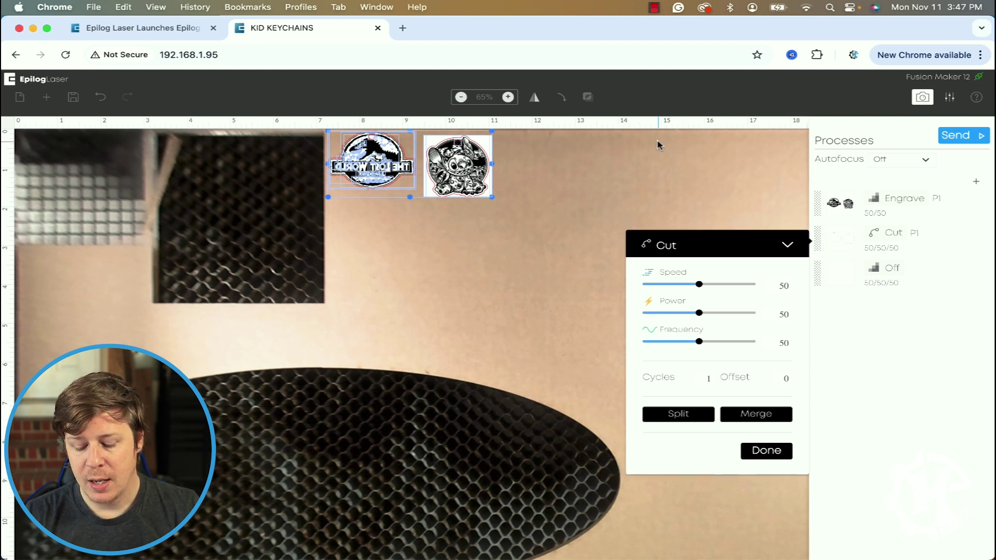
pyautogui.click(896, 200)
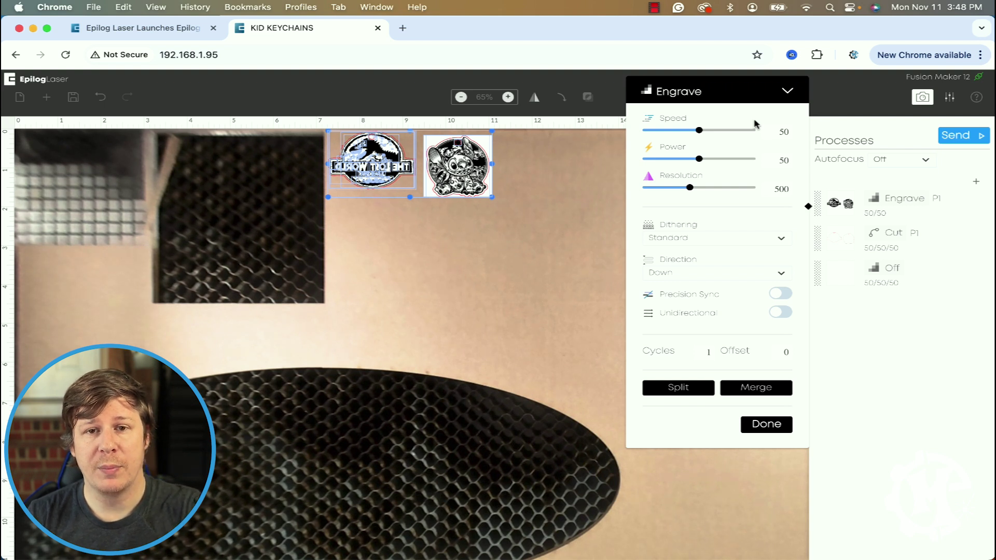
# Step: Give the keychain Engrave process Speed 70, Power 60, Resolution 401 and direction Up
pyautogui.doubleClick(785, 132)
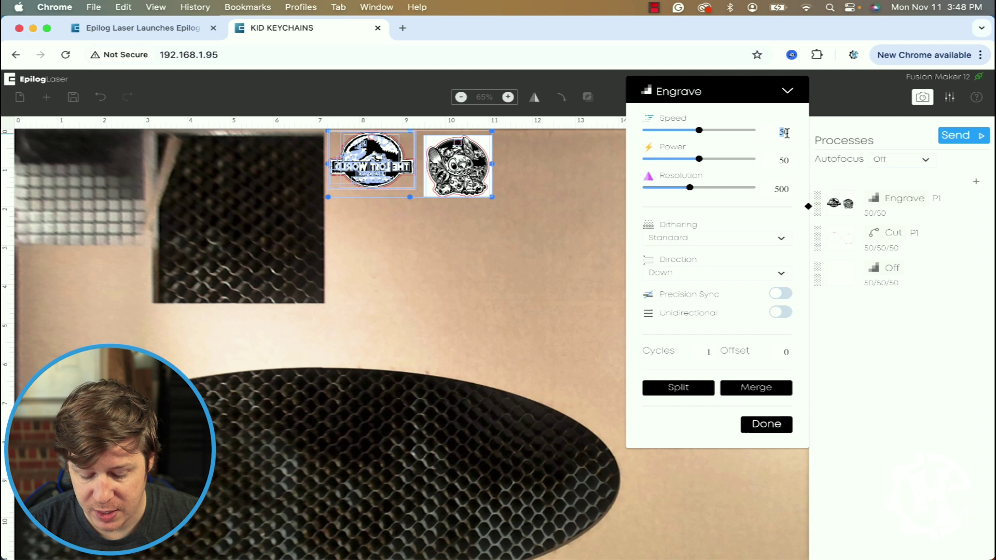
pyautogui.press('super+a')
pyautogui.click(785, 134)
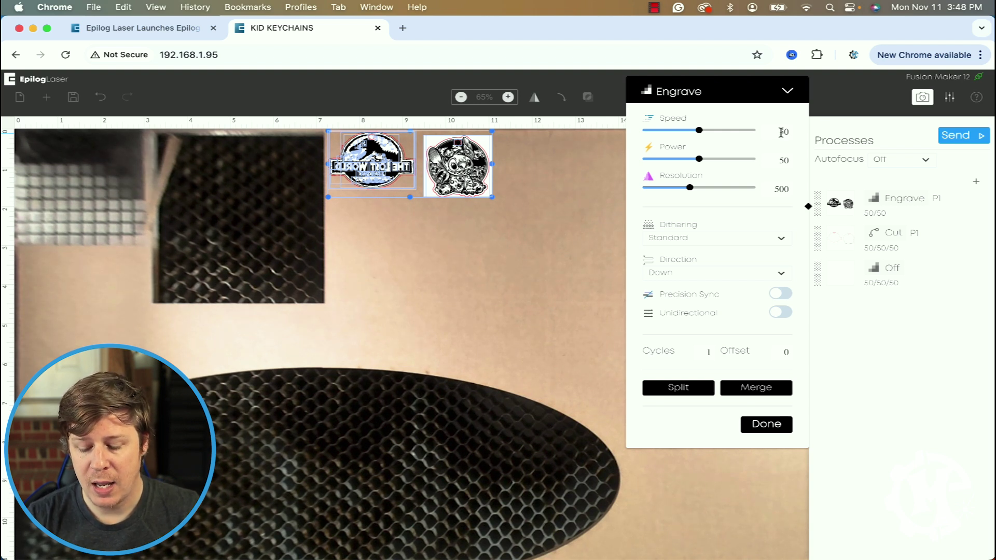
pyautogui.doubleClick(782, 132)
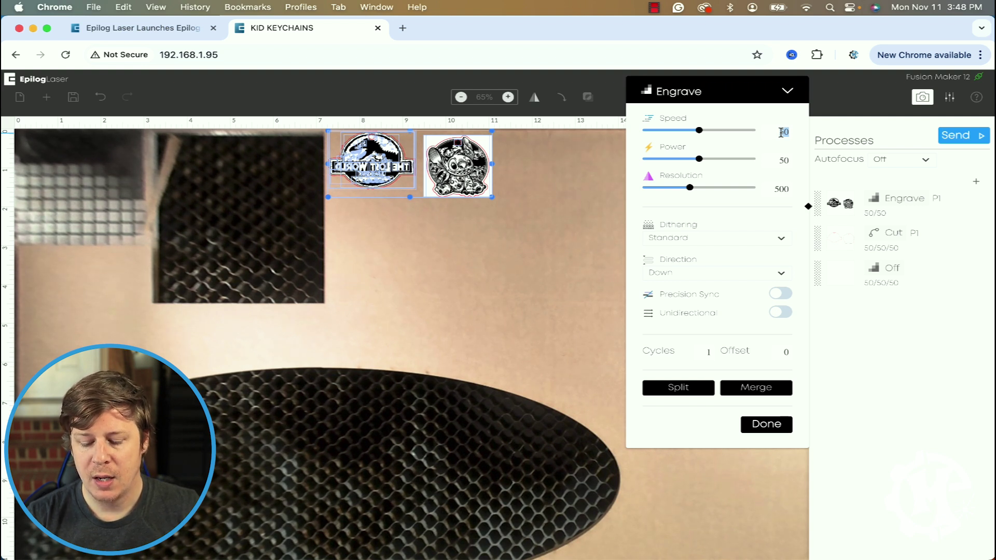
pyautogui.moveTo(701, 131); pyautogui.dragTo(723, 131)
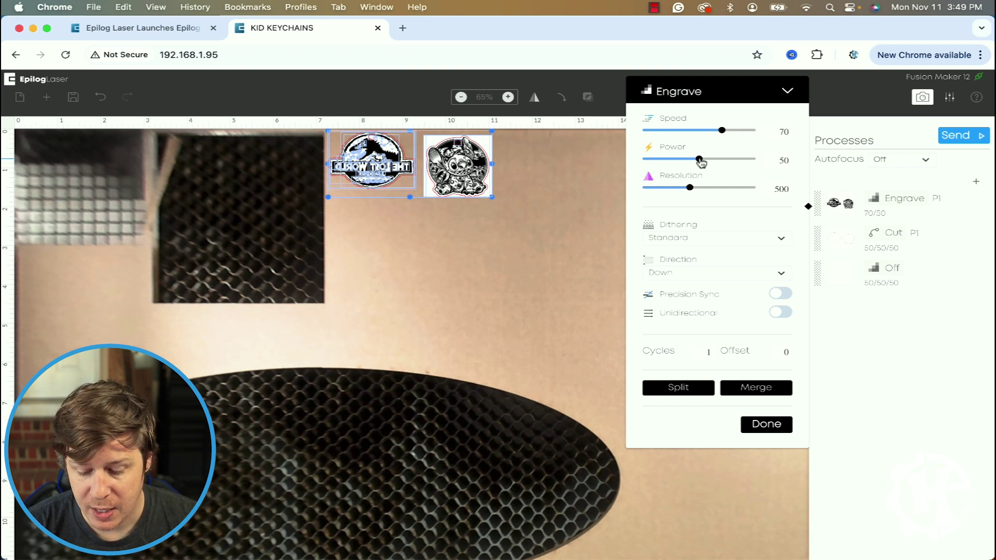
pyautogui.moveTo(700, 161); pyautogui.dragTo(681, 191)
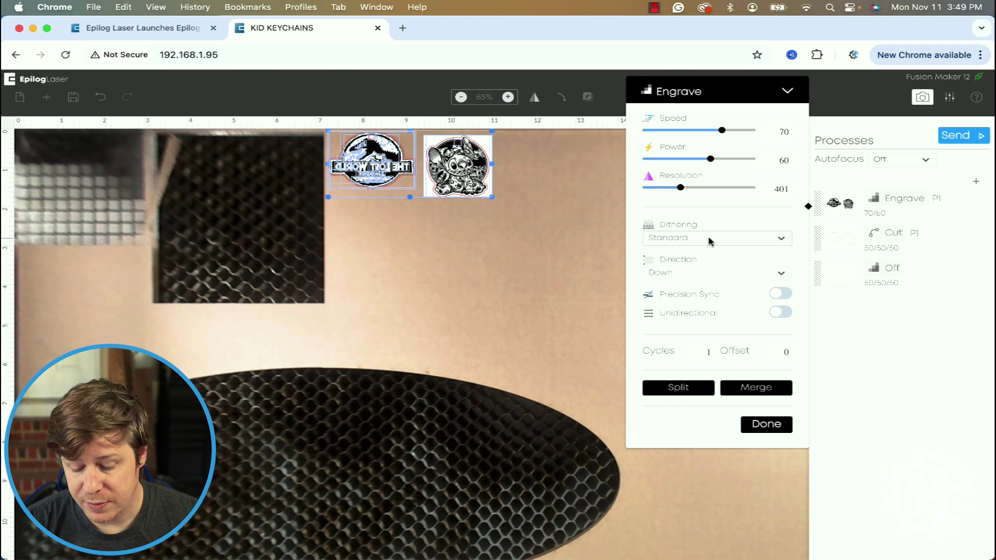
pyautogui.click(758, 272)
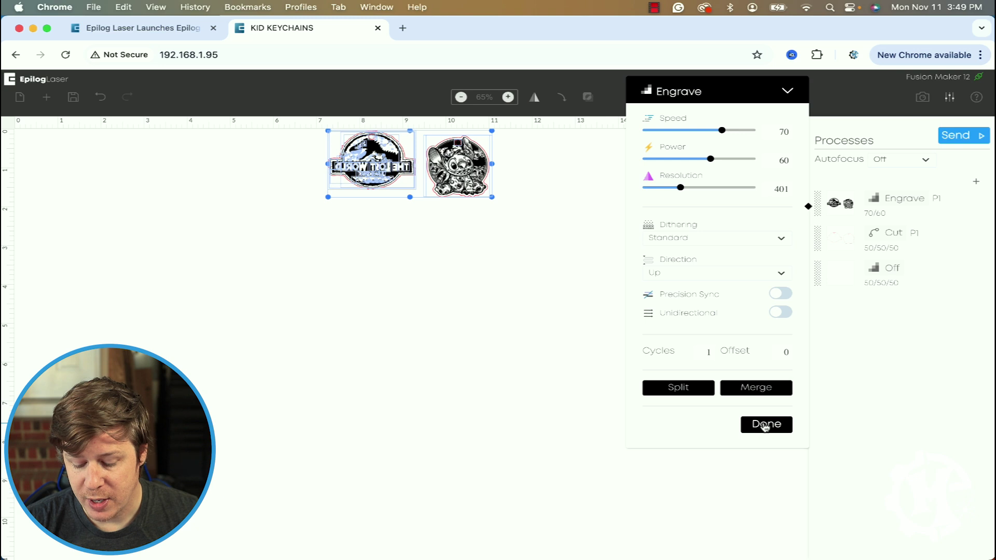
pyautogui.click(764, 424)
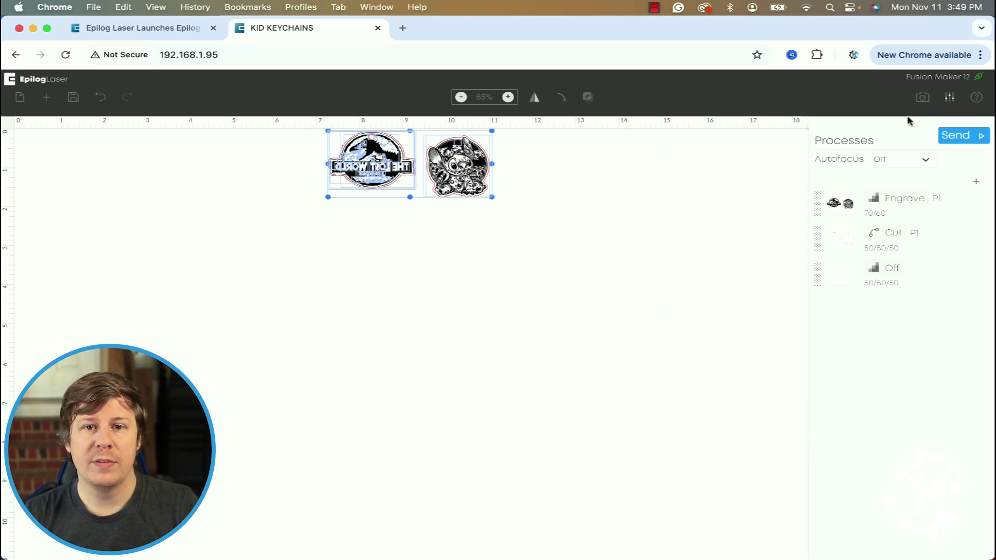
# Step: Refresh the bed camera and set the Cut process to speed 8, power 100, frequency 100
pyautogui.click(922, 98)
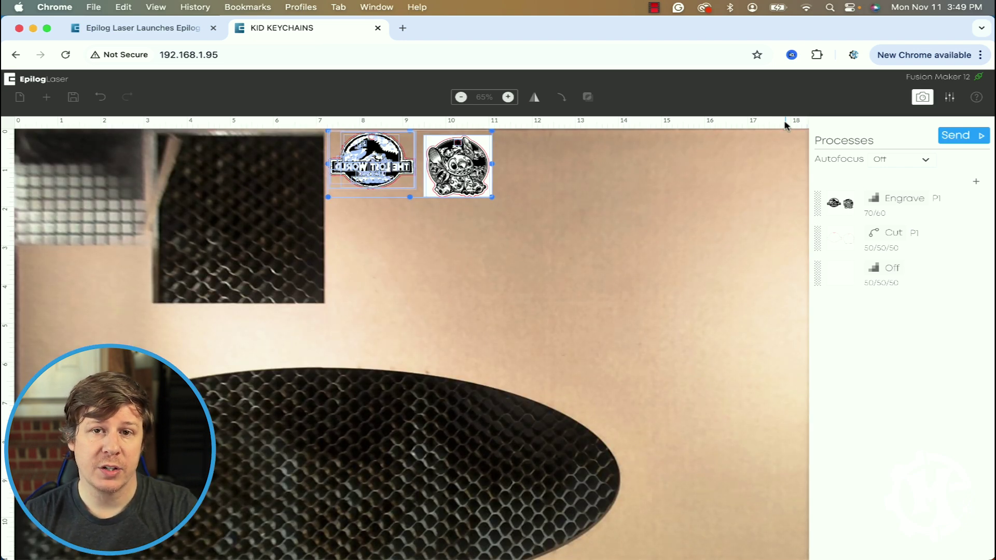
pyautogui.click(923, 237)
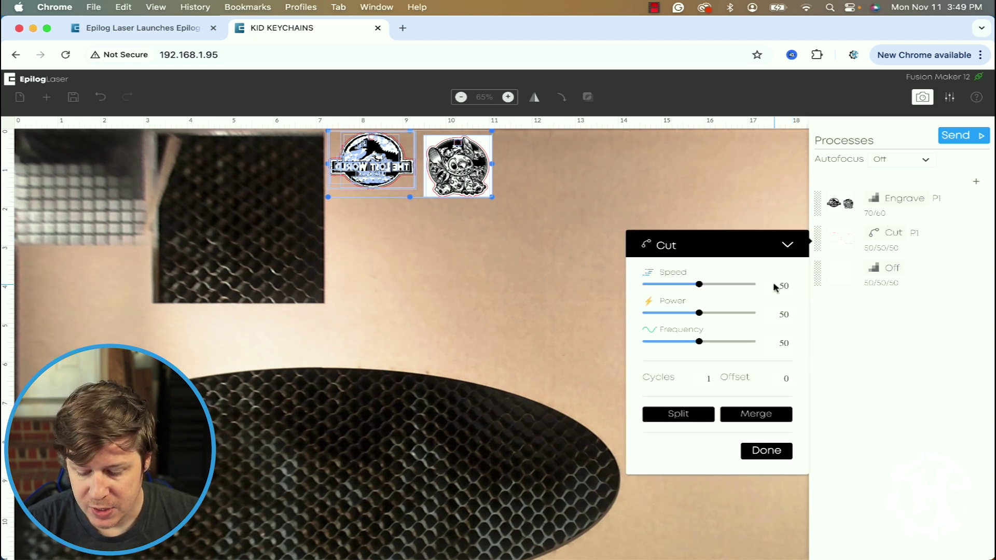
pyautogui.moveTo(699, 284); pyautogui.dragTo(652, 286)
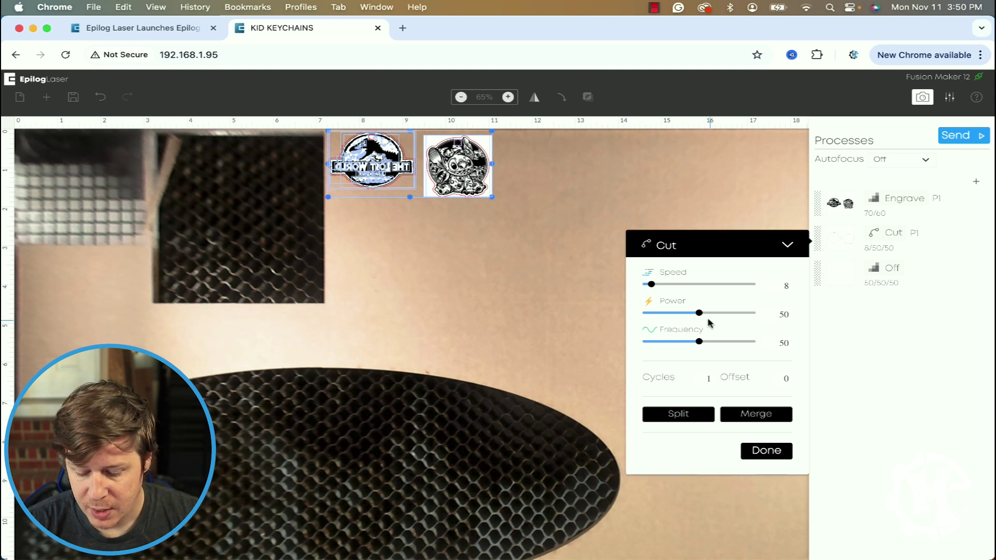
pyautogui.moveTo(699, 313); pyautogui.dragTo(758, 314)
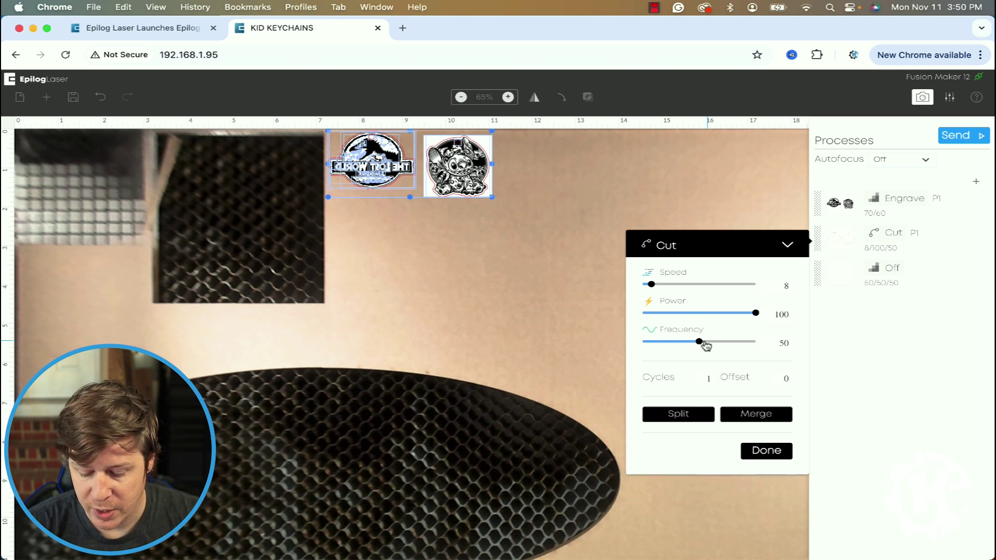
pyautogui.moveTo(706, 345); pyautogui.dragTo(796, 343)
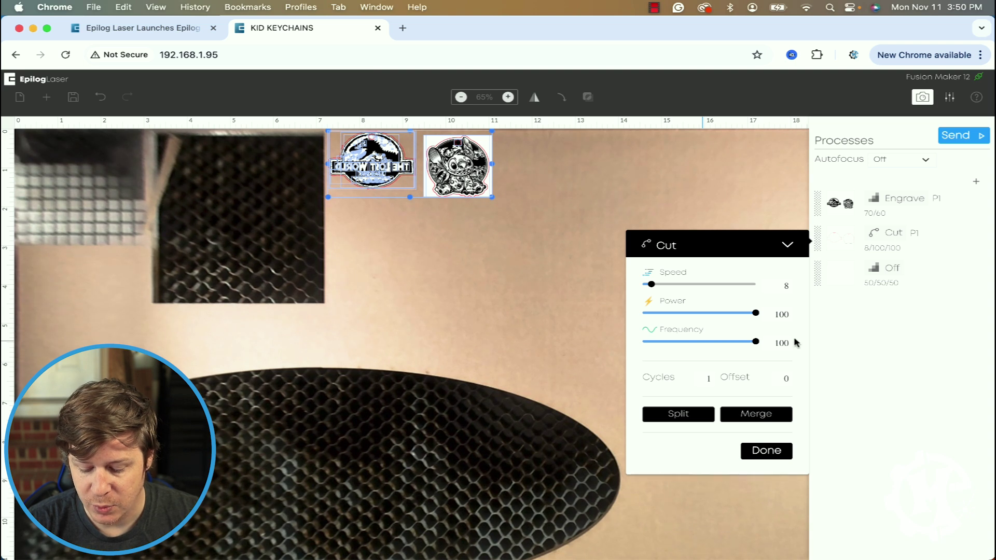
pyautogui.click(759, 453)
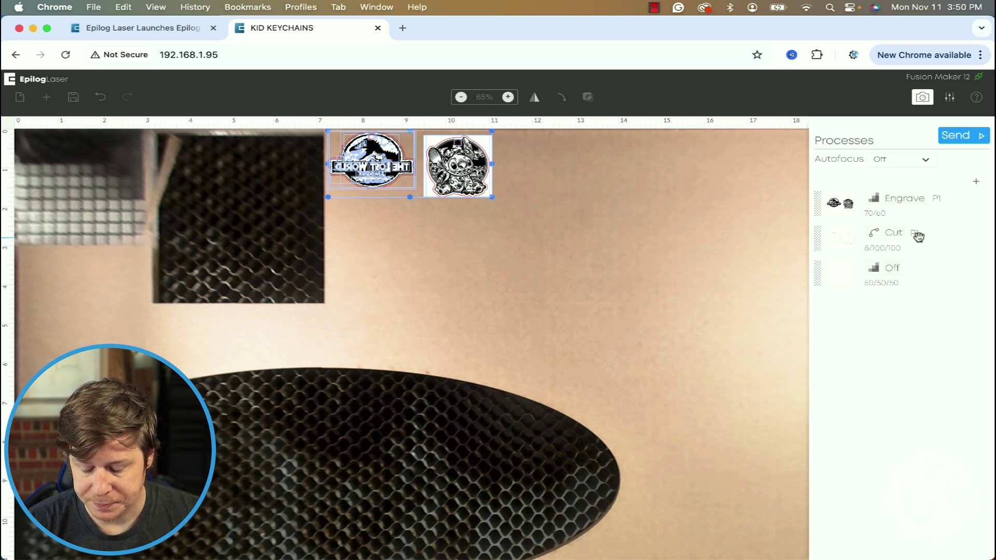
# Step: Switch the Engrave process to Off and send the cut-only keychain job to the Fusion Maker 12
pyautogui.click(898, 200)
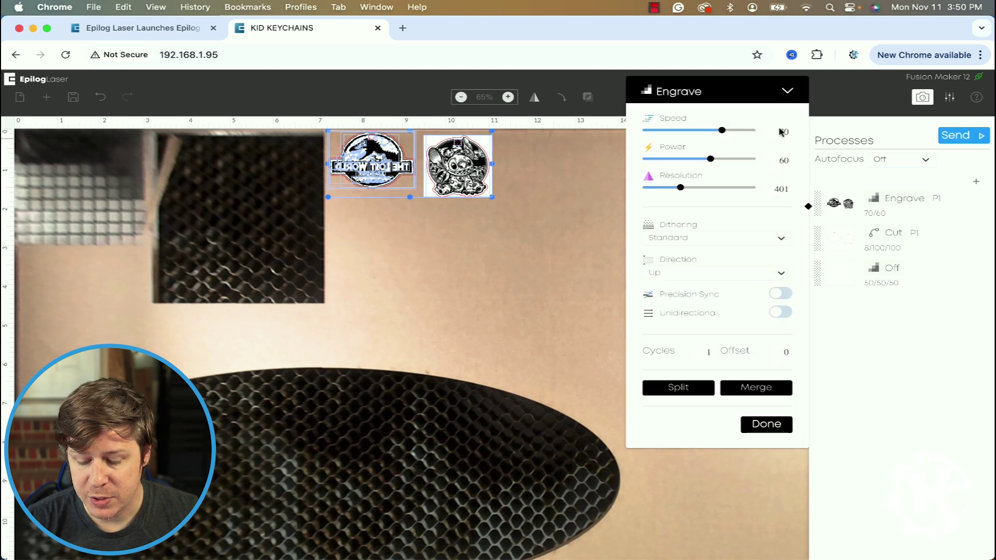
pyautogui.click(763, 94)
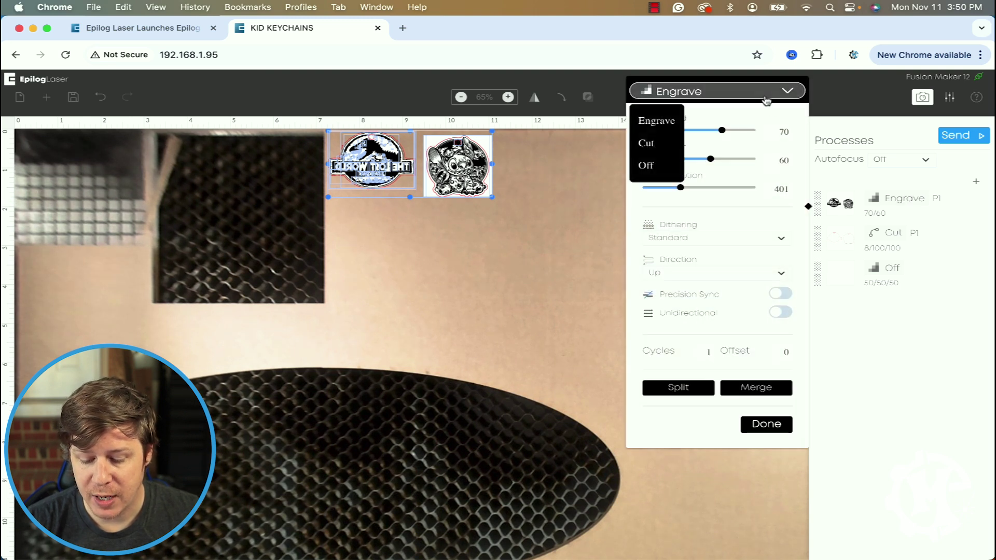
pyautogui.click(652, 166)
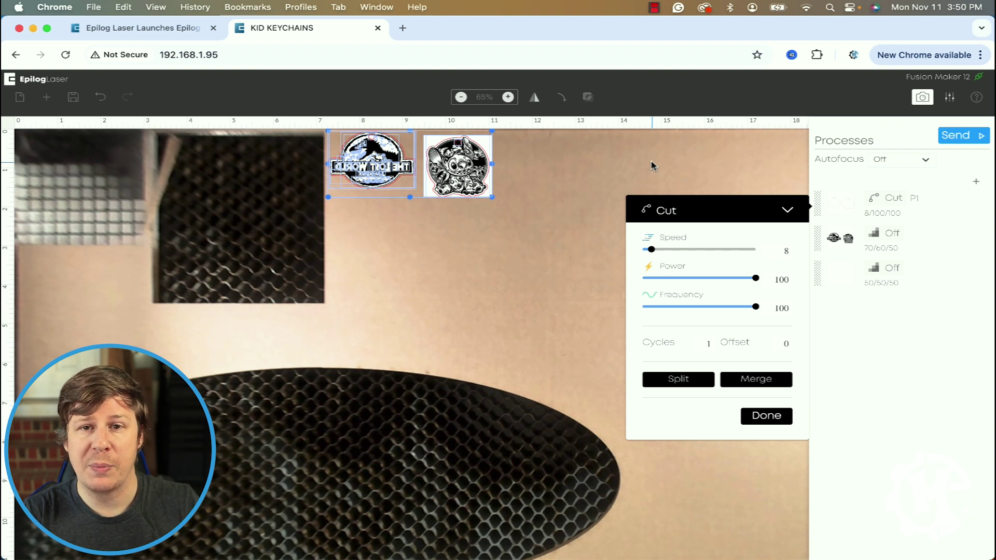
pyautogui.click(952, 138)
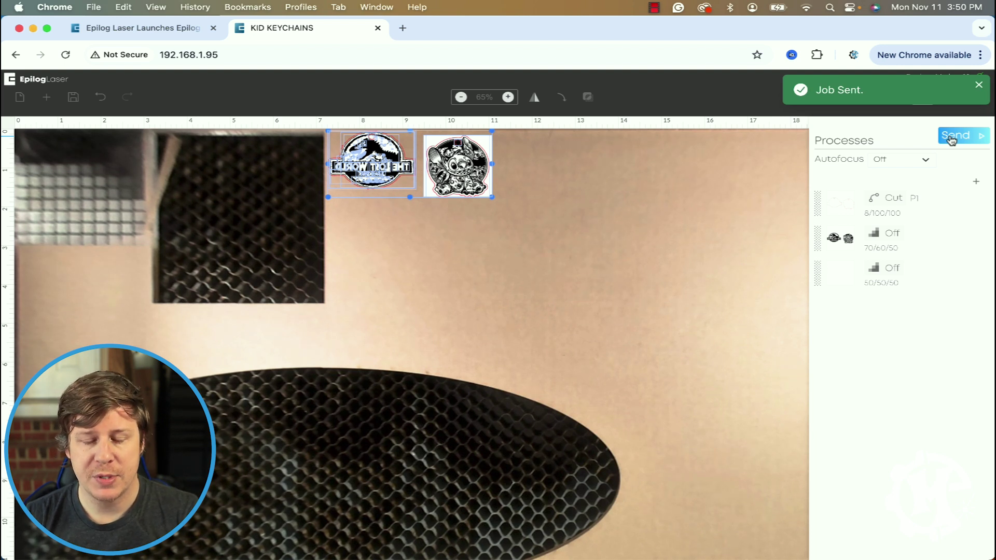
# Step: Set the Cut process type to Off
pyautogui.click(910, 198)
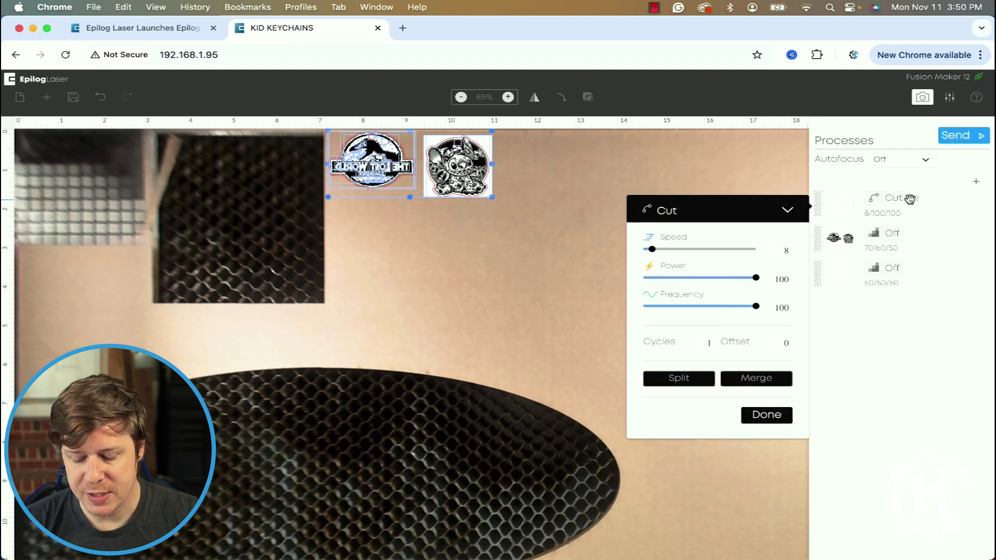
pyautogui.click(722, 214)
pyautogui.click(646, 284)
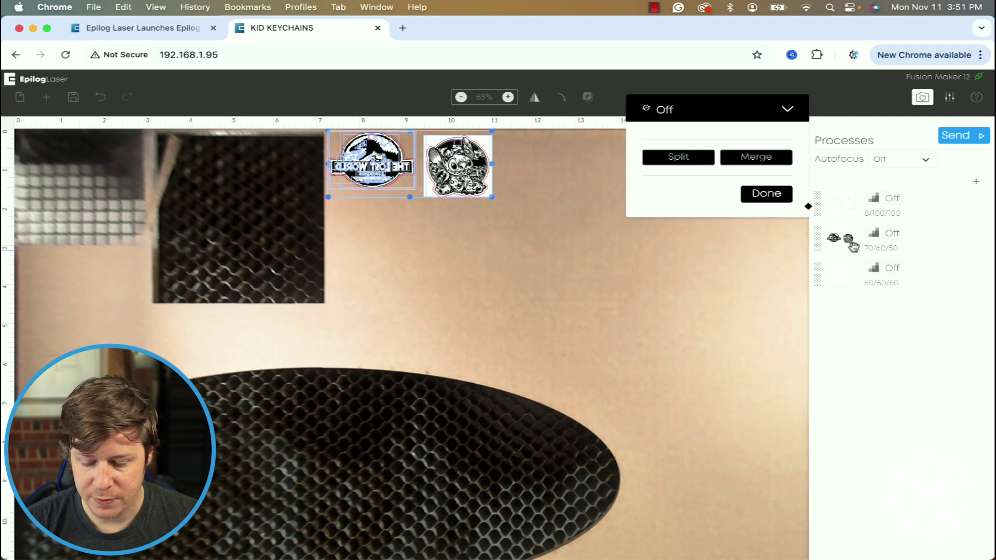
# Step: Restore the keychain process to Engrave at 70/60 and send the engrave-only job
pyautogui.click(882, 244)
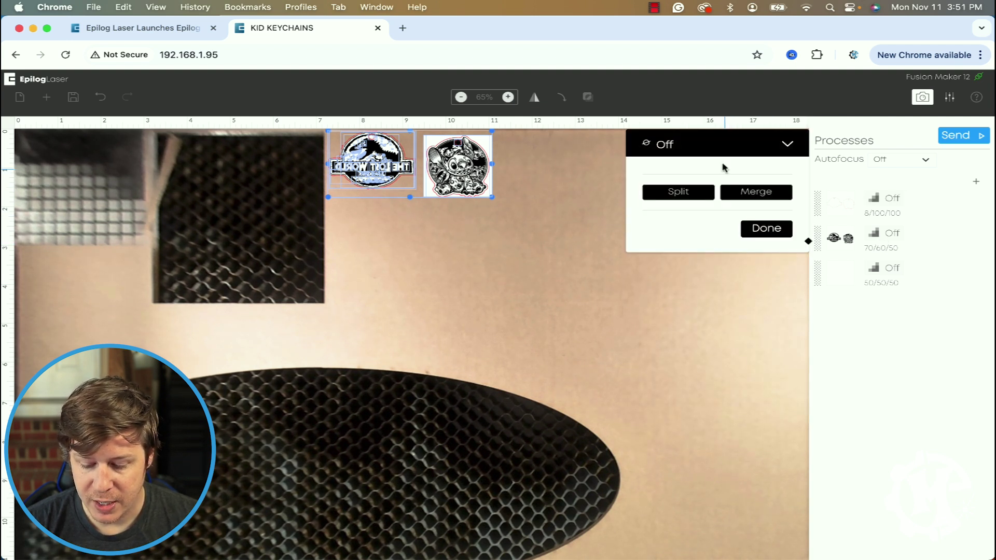
pyautogui.click(717, 150)
pyautogui.click(659, 173)
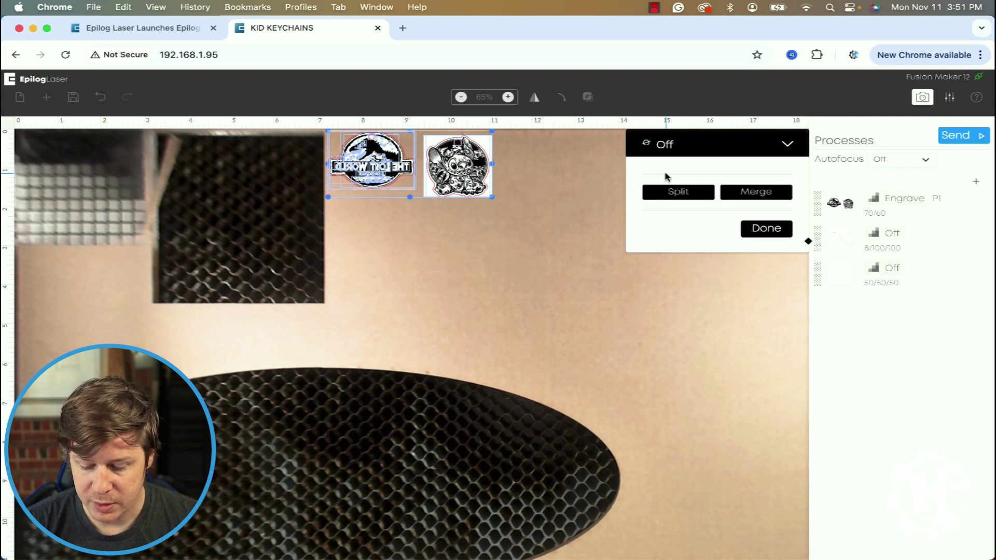
pyautogui.click(903, 130)
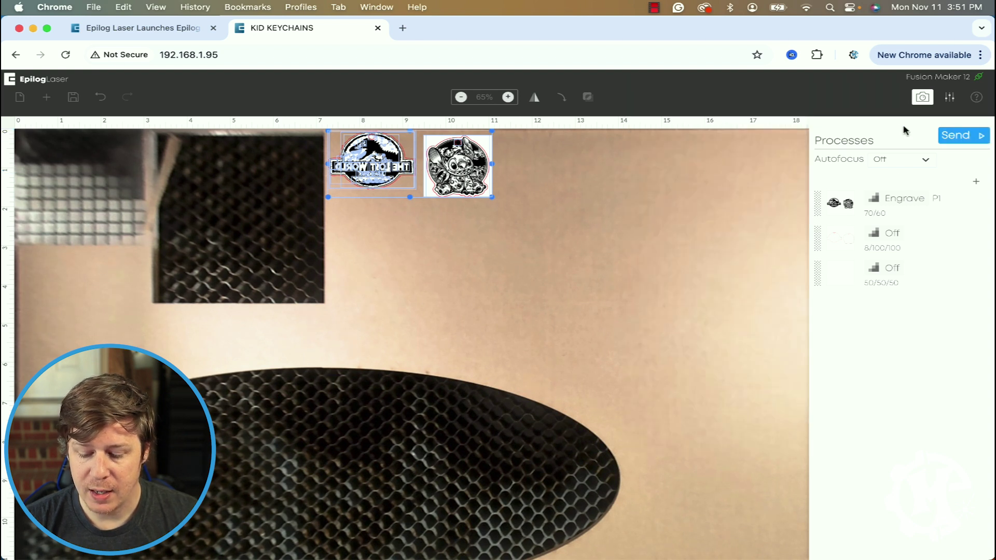
pyautogui.click(959, 136)
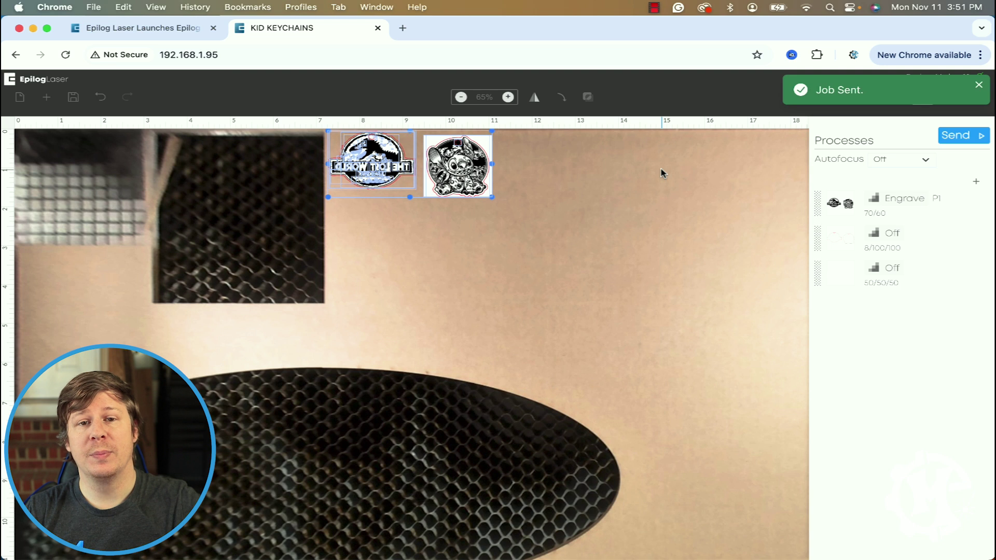